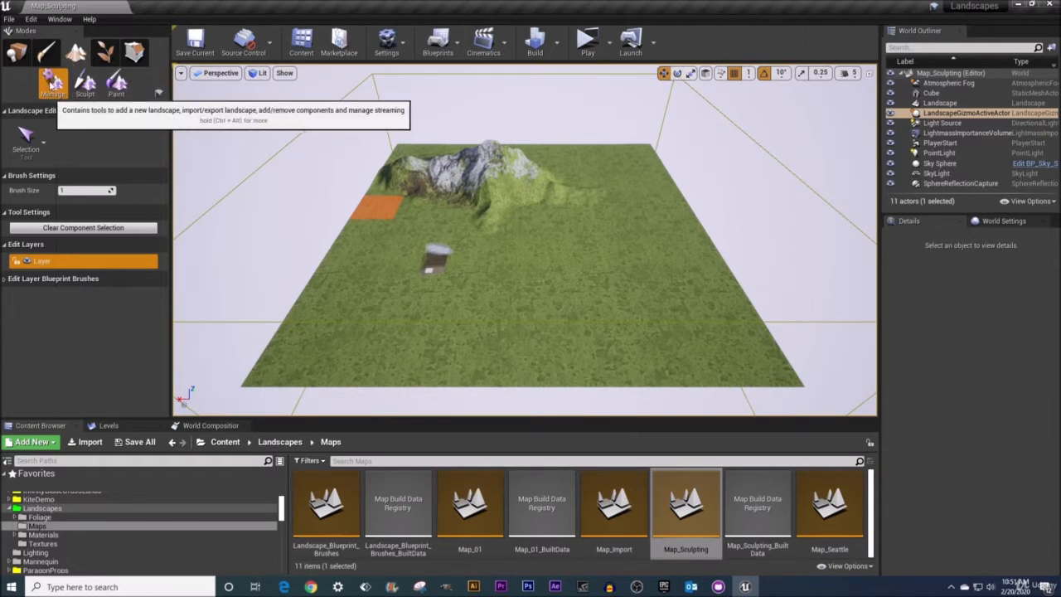
# Activate the landscape component Selection tool and try brush sizes of 2 and 3
pyautogui.click(40, 146)
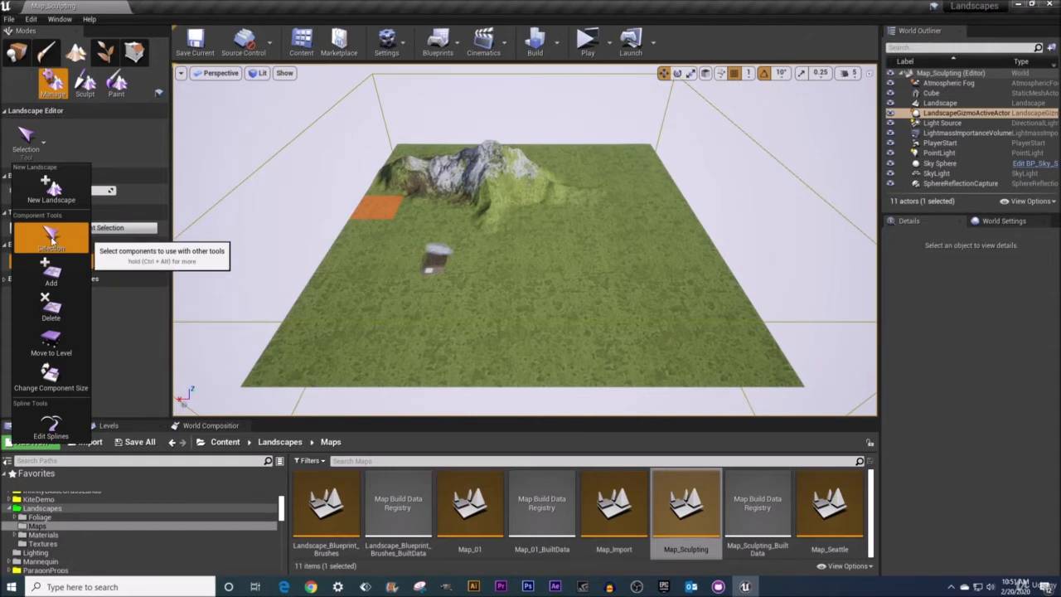
pyautogui.click(51, 238)
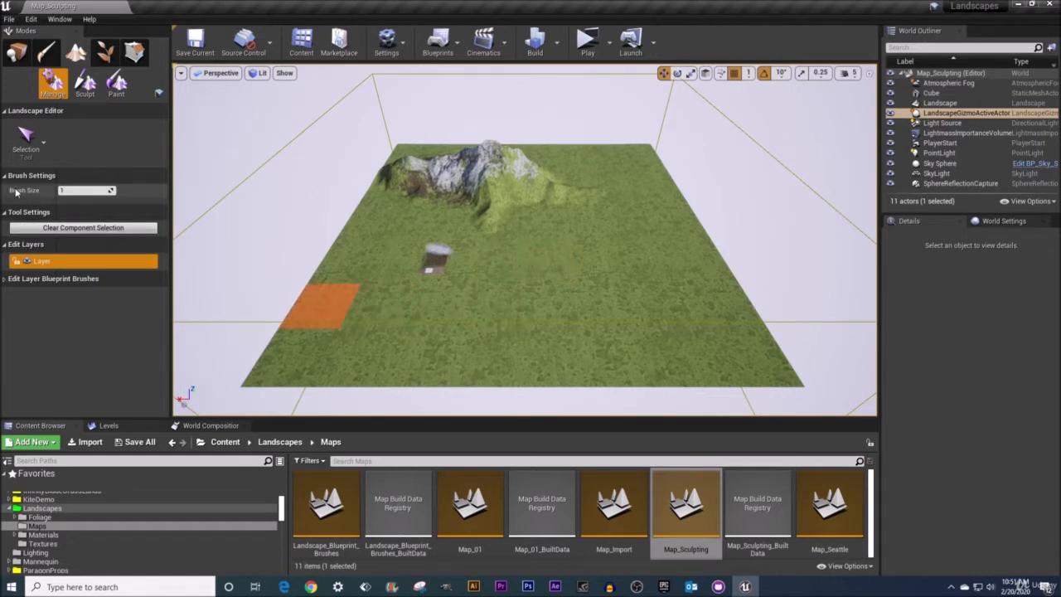
pyautogui.click(73, 191)
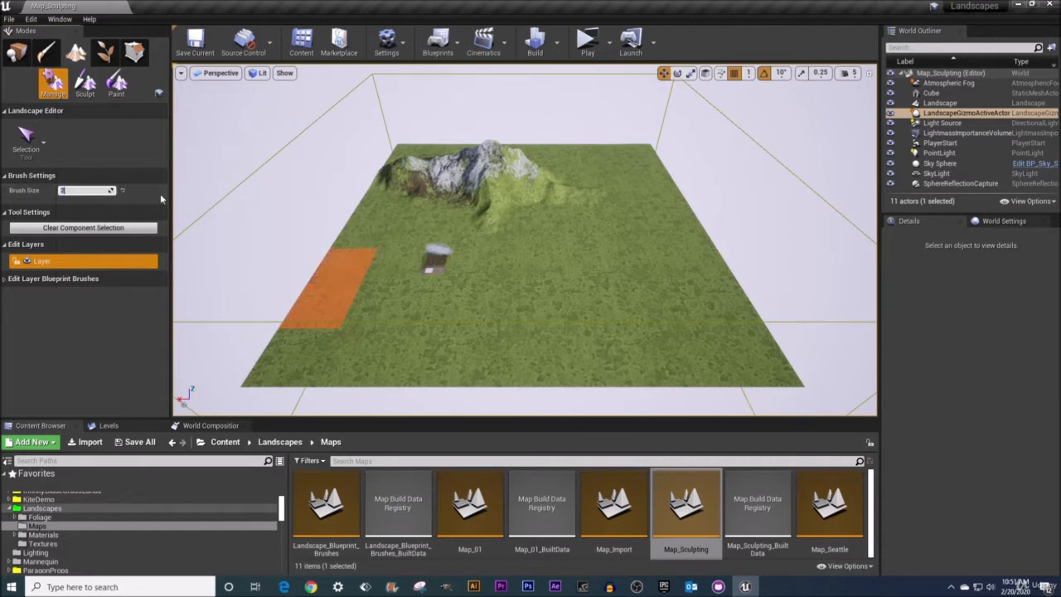
pyautogui.write('2')
pyautogui.press('Return')
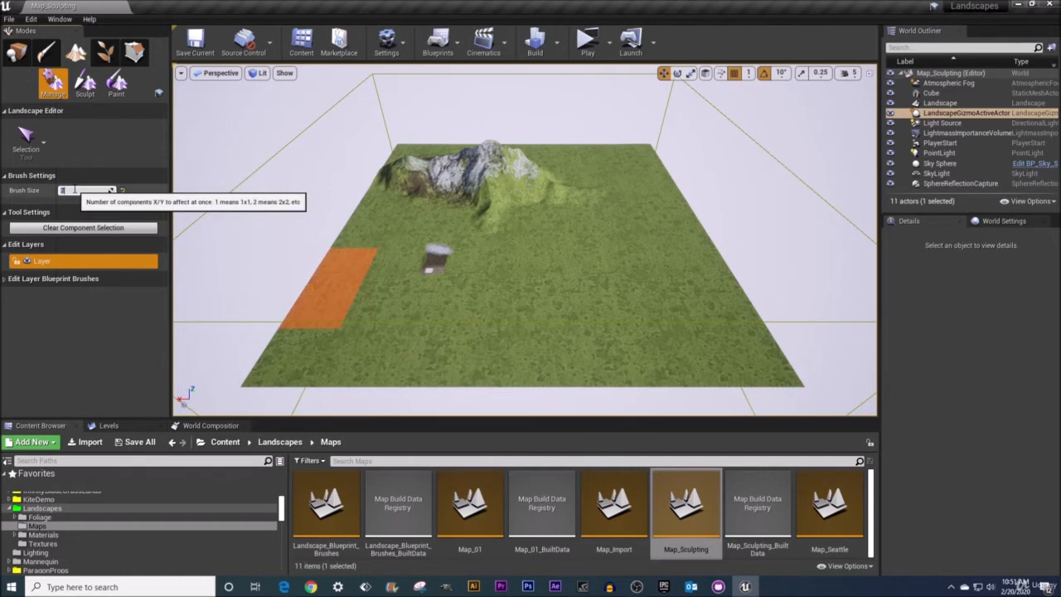
pyautogui.write('3')
pyautogui.press('Return')
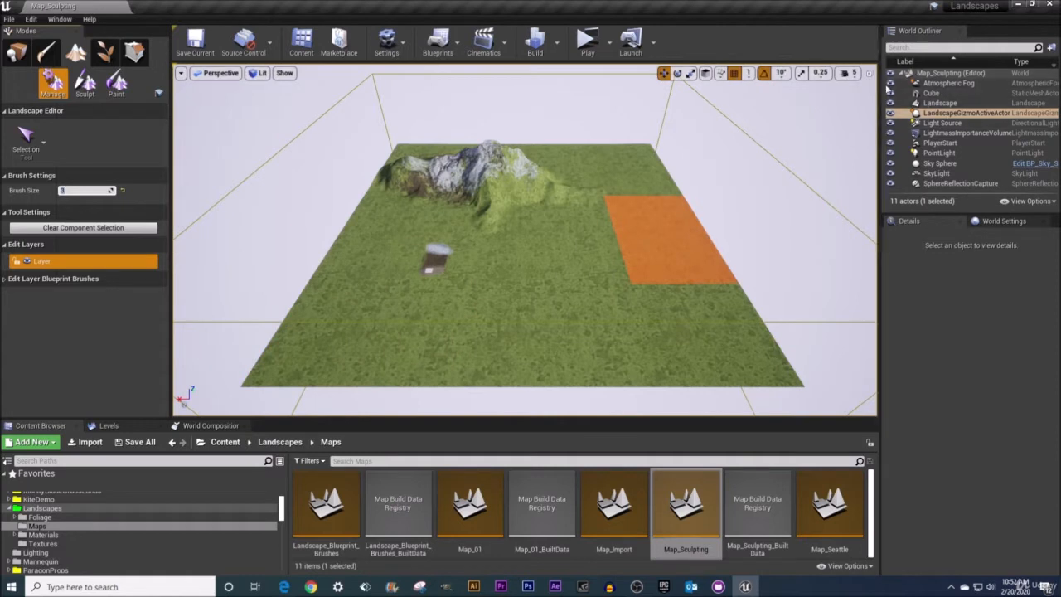
# Show the Landscape actor's details with more room to read them and set the selection brush size to 1
pyautogui.click(940, 102)
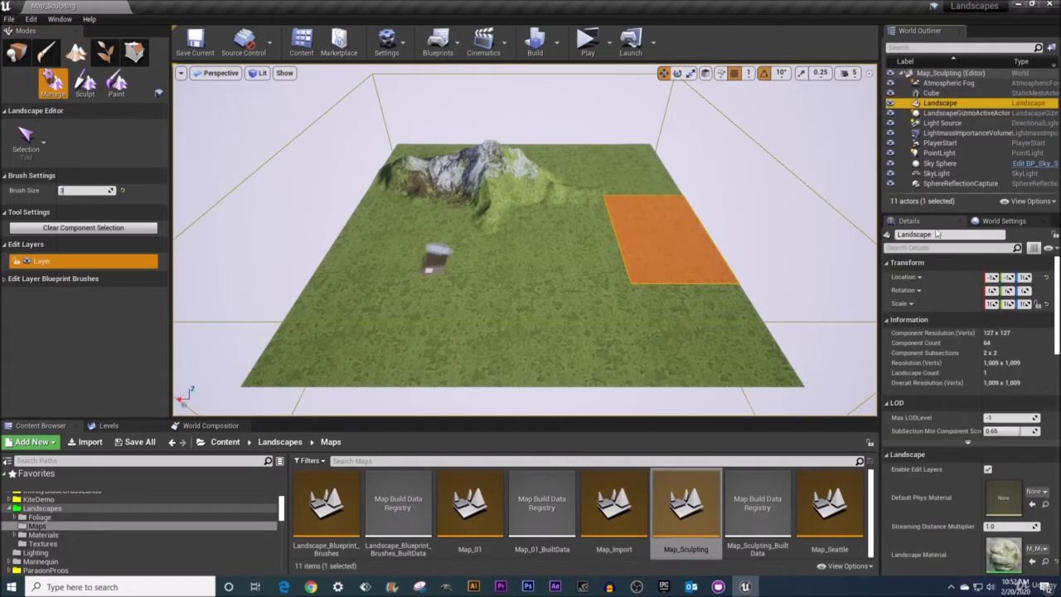
pyautogui.moveTo(880, 330); pyautogui.dragTo(846, 327)
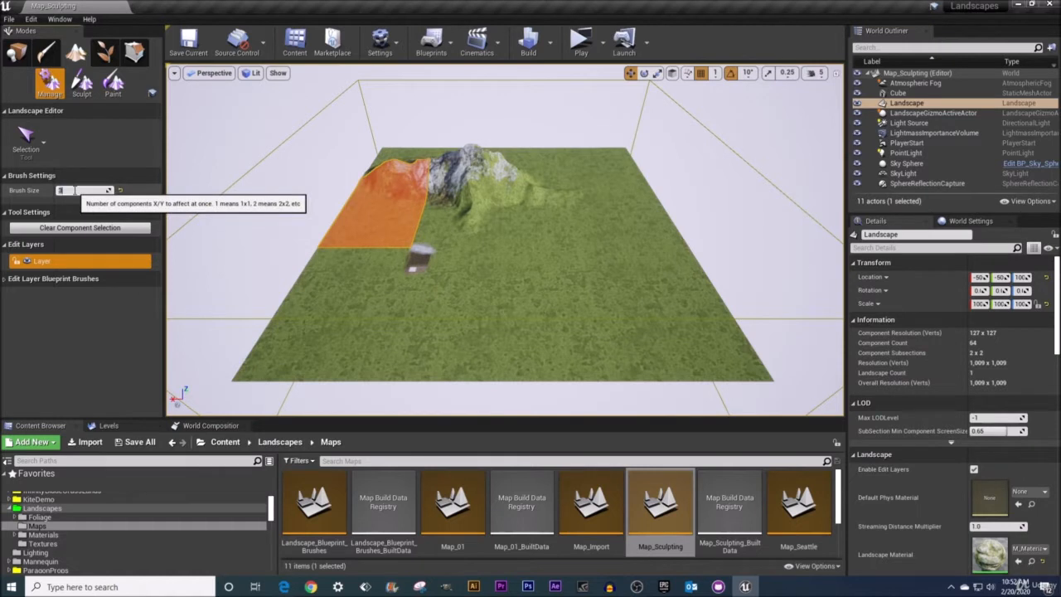
pyautogui.write('1')
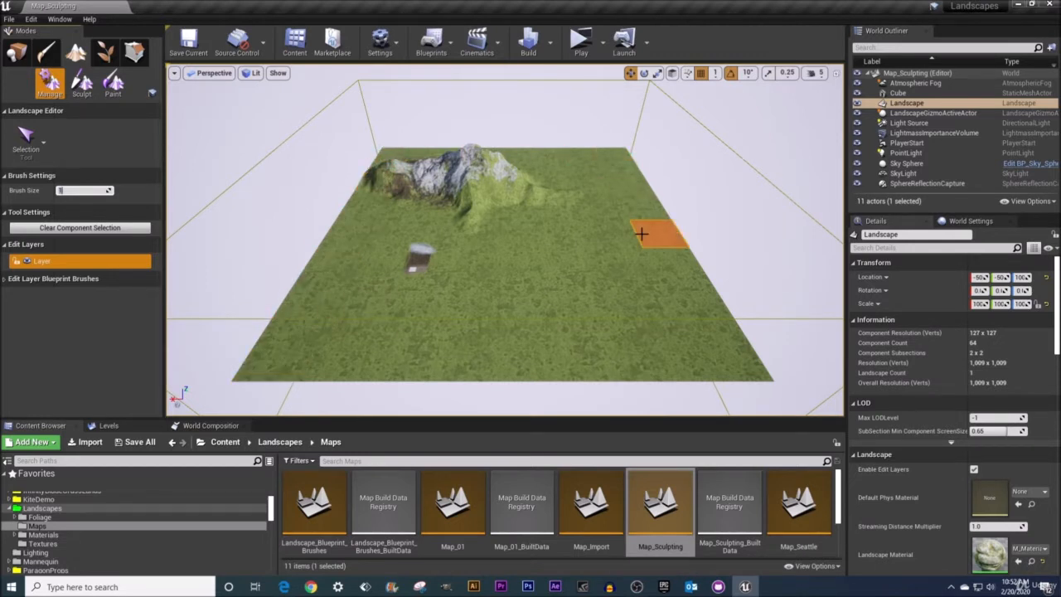
# Select eight scattered landscape components individually, and sweep over the components between them to extend the selection
pyautogui.click(366, 303)
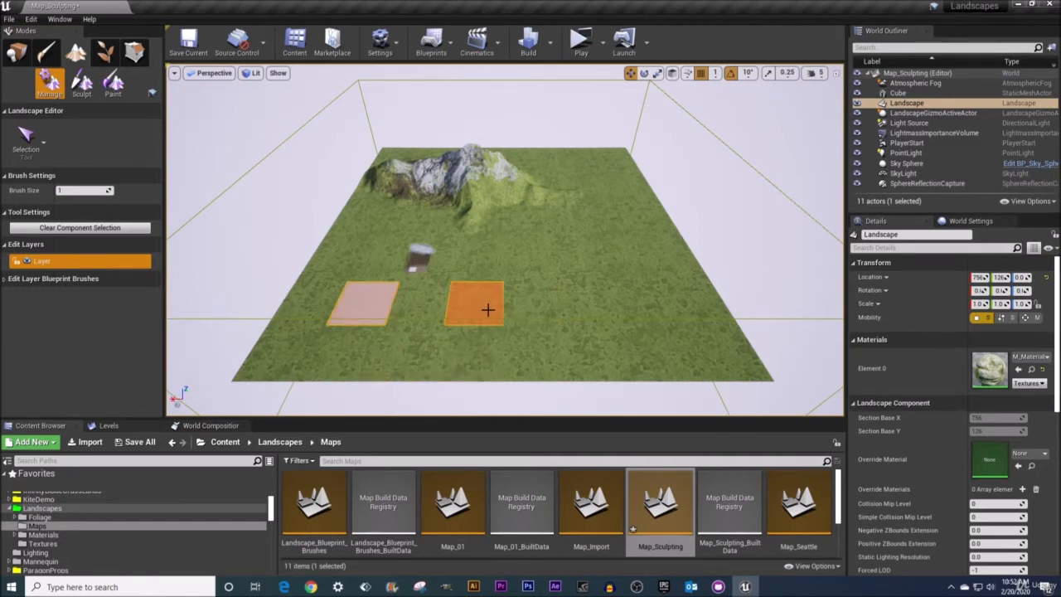
pyautogui.click(482, 309)
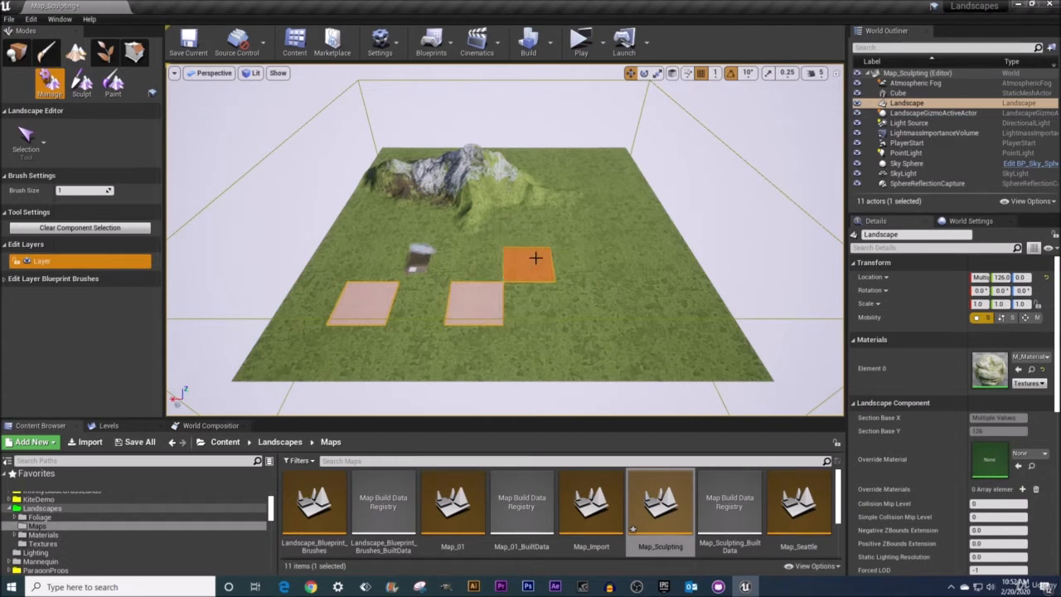
pyautogui.click(535, 257)
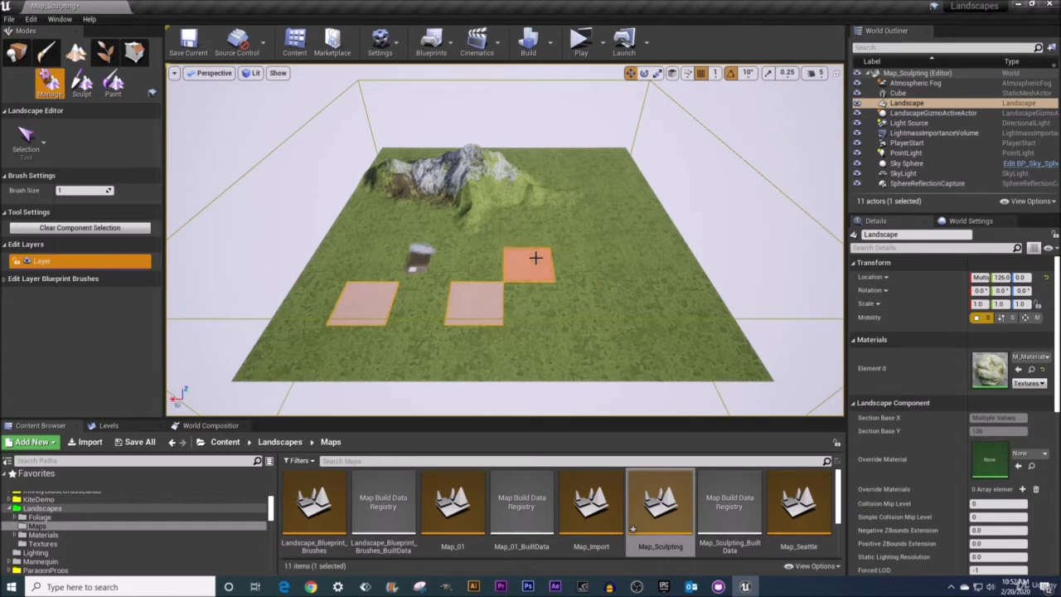
pyautogui.click(599, 223)
pyautogui.click(611, 338)
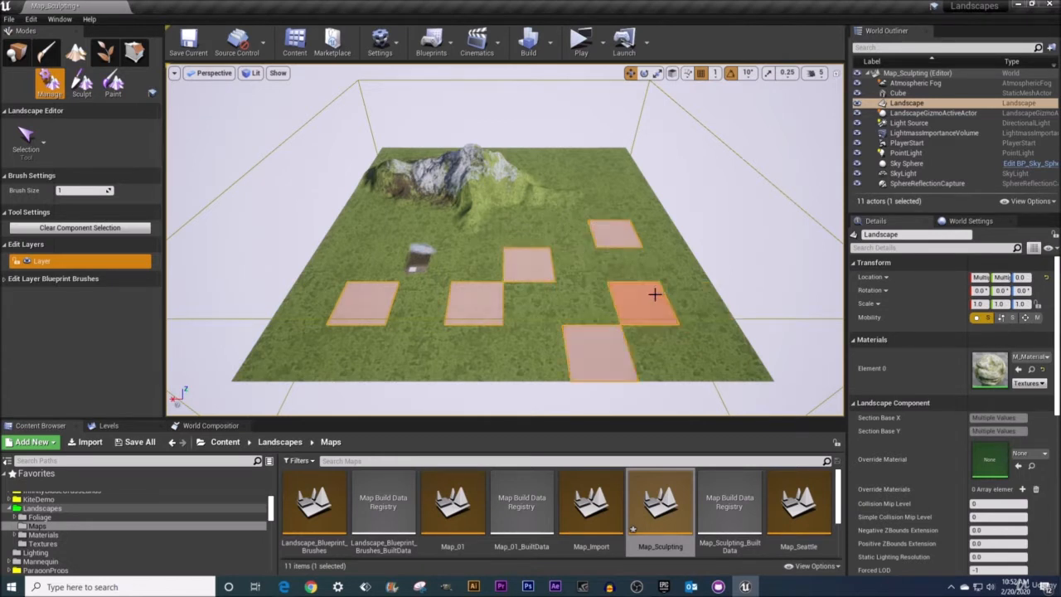
pyautogui.click(655, 294)
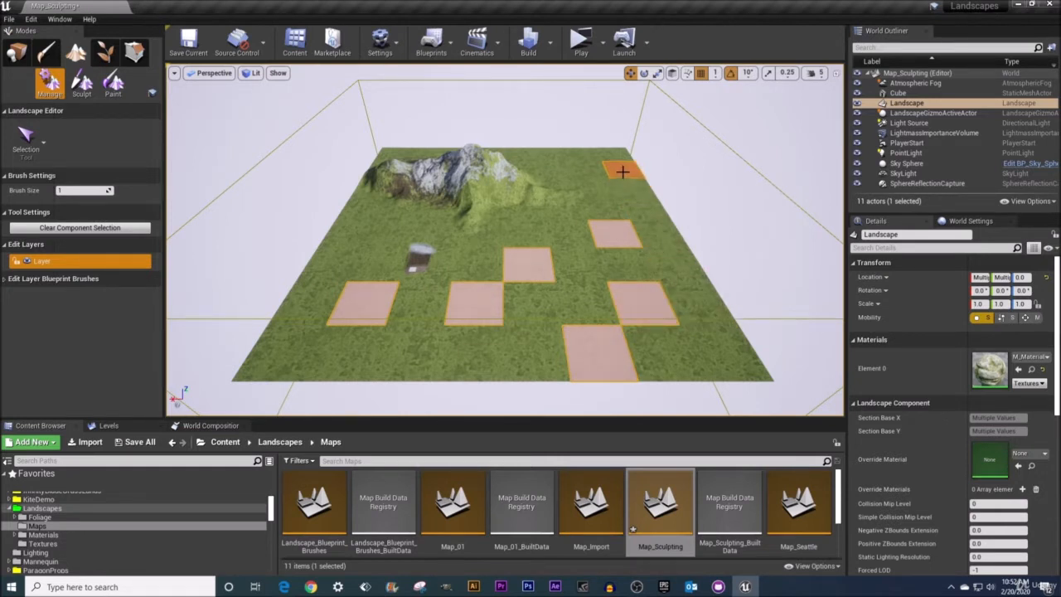
pyautogui.click(582, 157)
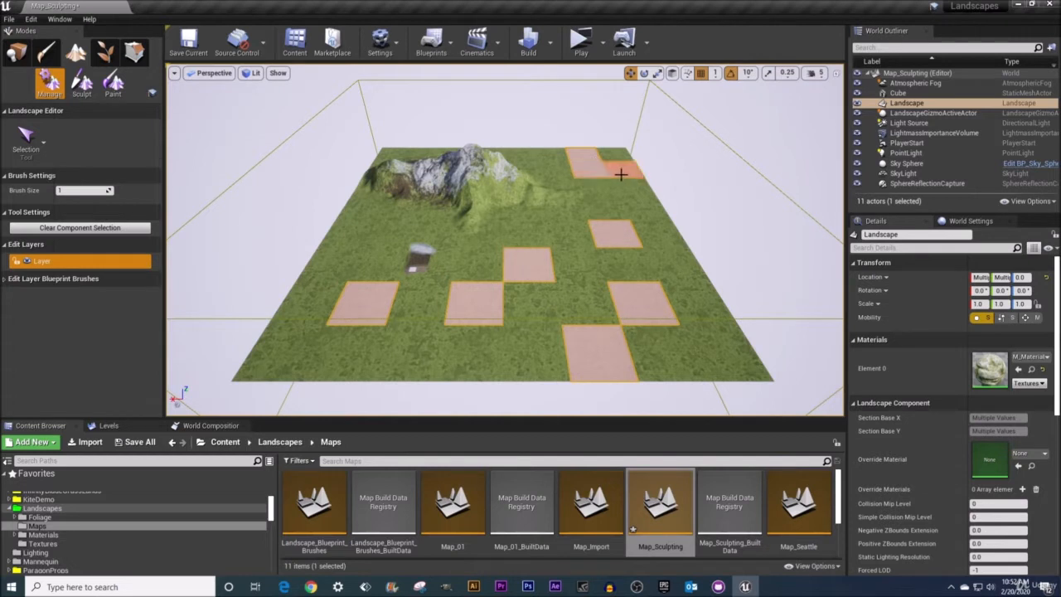
pyautogui.click(622, 171)
pyautogui.moveTo(629, 188)
pyautogui.mouseDown()
pyautogui.moveTo(649, 263)
pyautogui.moveTo(592, 263)
pyautogui.moveTo(576, 292)
pyautogui.moveTo(395, 360)
pyautogui.mouseUp()
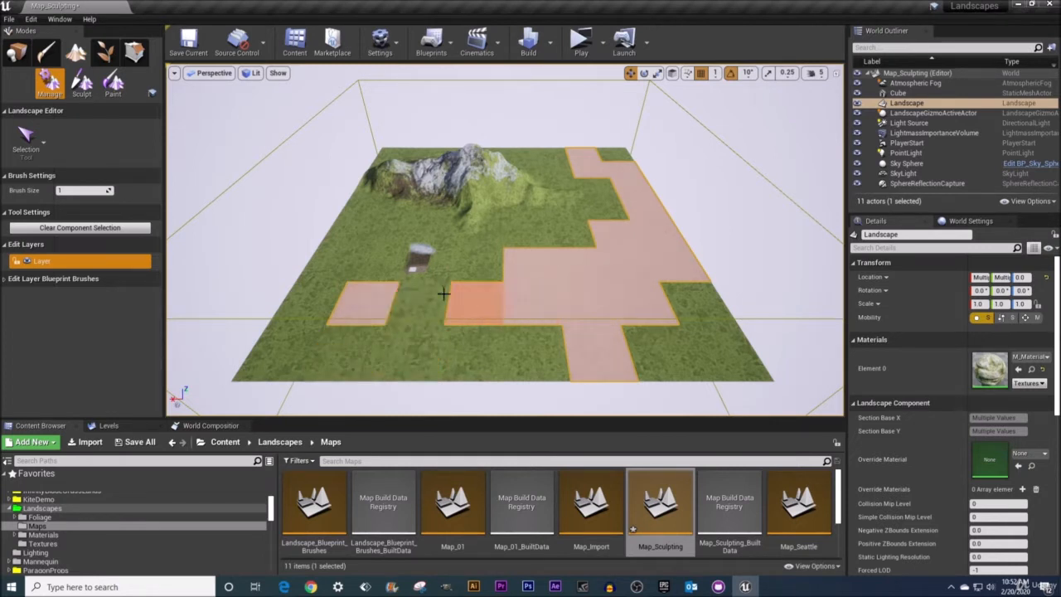
# Deselect individual landscape components, toggling one near the front-left on and off, and sweep over the rest to deselect them all
pyautogui.click(369, 297)
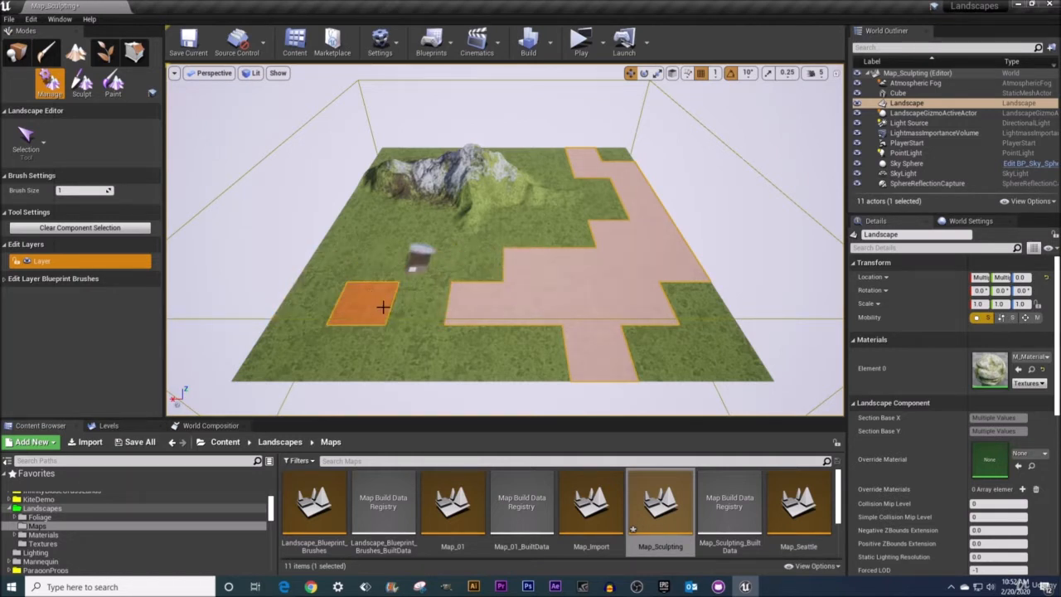
pyautogui.click(580, 297)
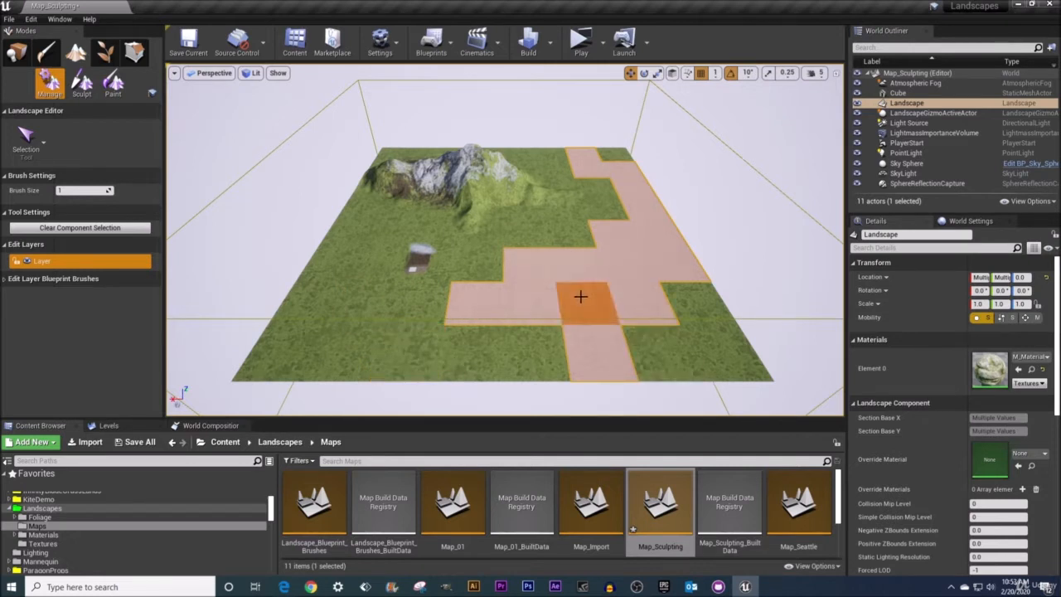
pyautogui.click(678, 389)
pyautogui.click(611, 359)
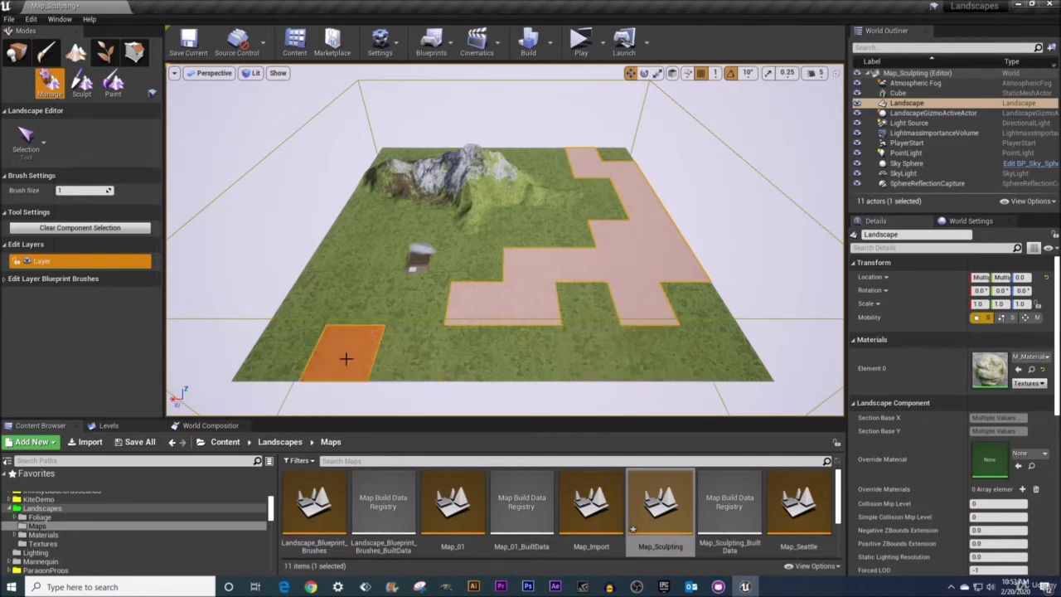
pyautogui.click(358, 305)
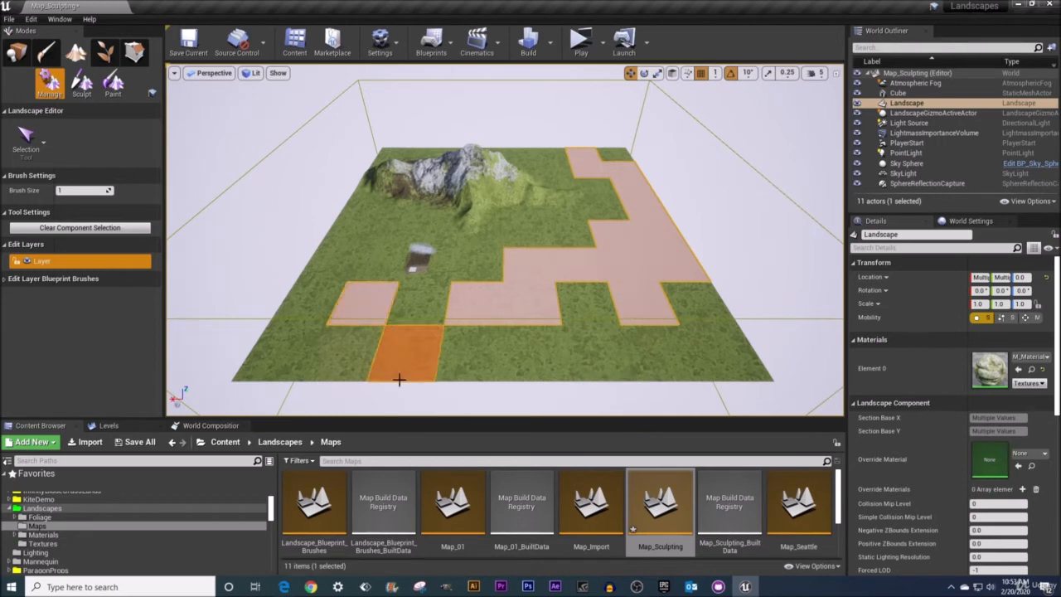
pyautogui.click(369, 299)
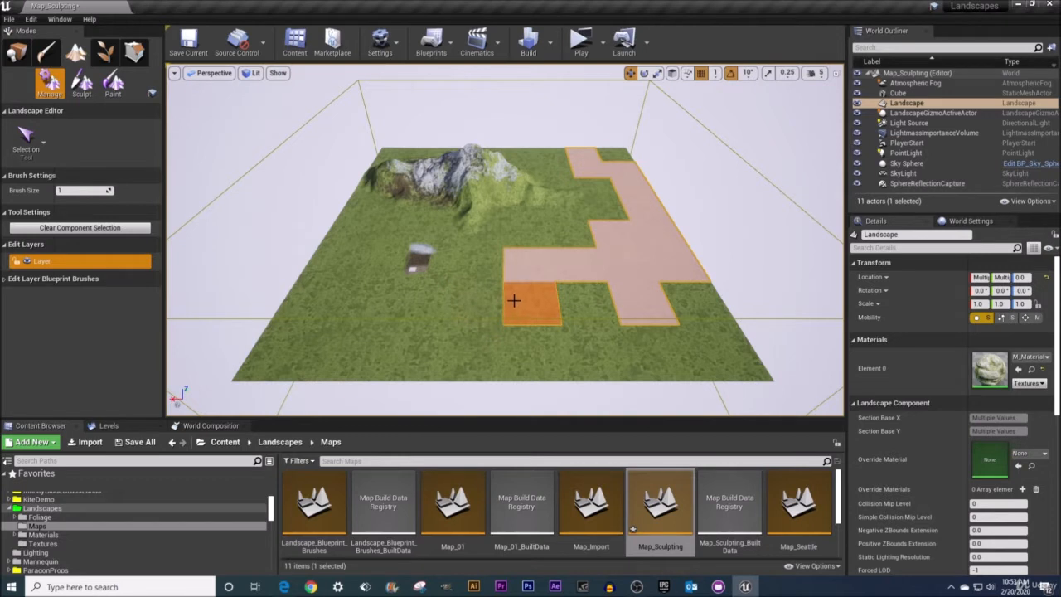
pyautogui.moveTo(514, 270)
pyautogui.keyDown('shift'); pyautogui.mouseDown()
pyautogui.moveTo(621, 267)
pyautogui.moveTo(629, 290)
pyautogui.moveTo(620, 232)
pyautogui.moveTo(647, 232)
pyautogui.moveTo(653, 253)
pyautogui.moveTo(623, 168)
pyautogui.moveTo(580, 154)
pyautogui.mouseUp(); pyautogui.keyUp('shift')
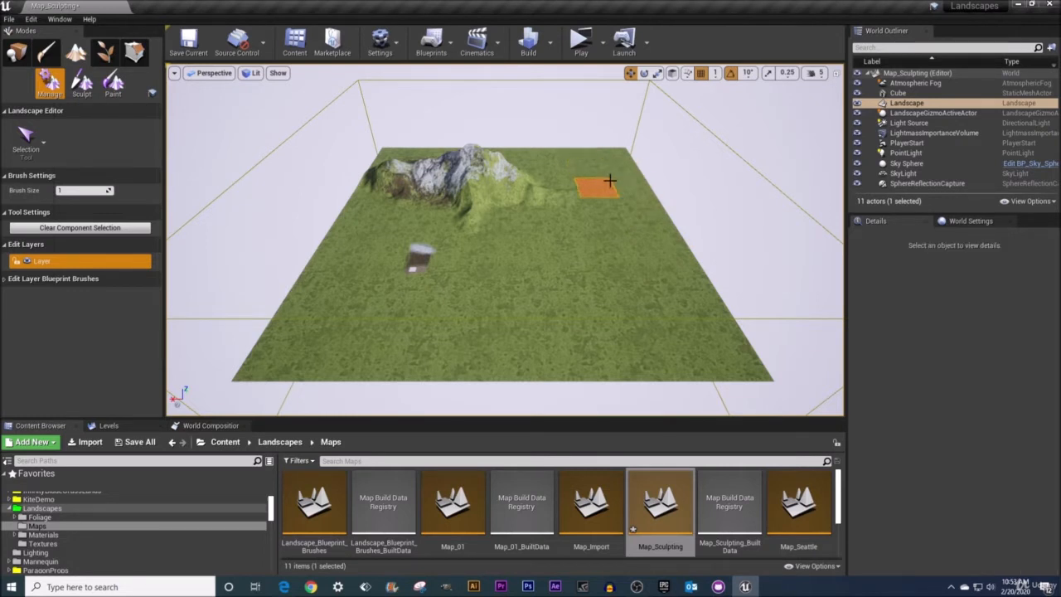
# Sweep-select two different groups of components on the flat part of the landscape, deselecting each group with a sweep
pyautogui.moveTo(585, 156)
pyautogui.mouseDown()
pyautogui.moveTo(609, 294)
pyautogui.moveTo(695, 309)
pyautogui.mouseUp()
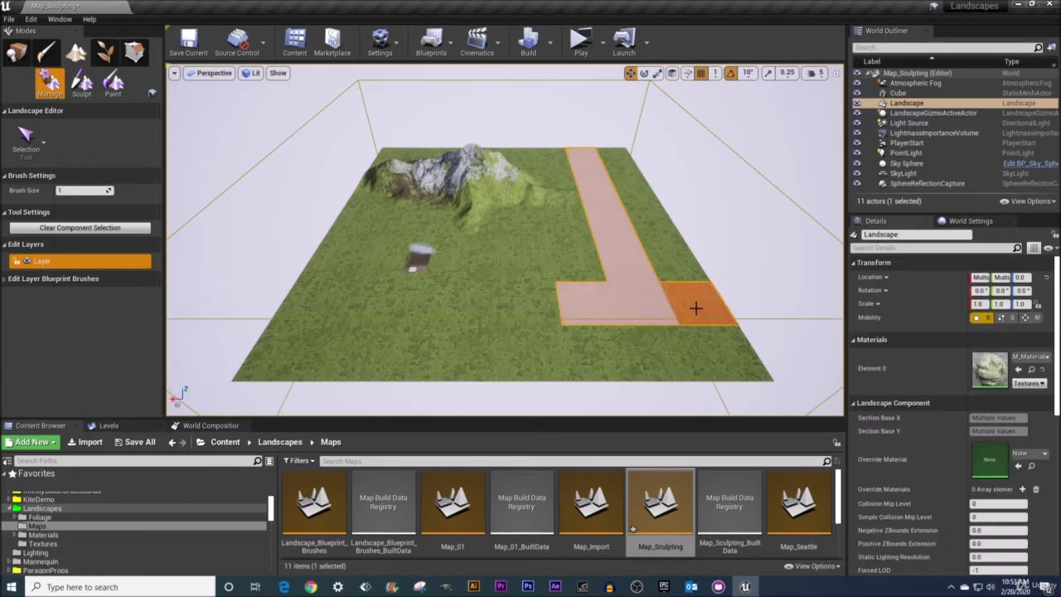
pyautogui.moveTo(584, 304)
pyautogui.keyDown('shift'); pyautogui.mouseDown()
pyautogui.moveTo(625, 287)
pyautogui.moveTo(607, 144)
pyautogui.moveTo(597, 189)
pyautogui.mouseUp(); pyautogui.keyUp('shift')
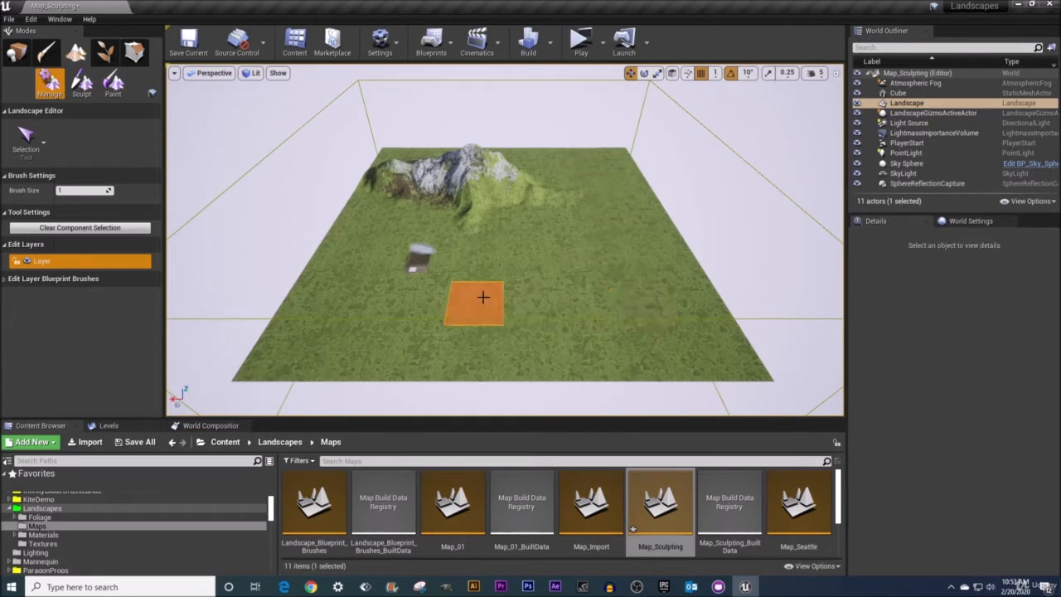
pyautogui.moveTo(409, 304); pyautogui.dragTo(637, 303)
pyautogui.moveTo(610, 256)
pyautogui.mouseDown()
pyautogui.moveTo(604, 230)
pyautogui.moveTo(514, 266)
pyautogui.moveTo(514, 235)
pyautogui.moveTo(611, 258)
pyautogui.mouseUp()
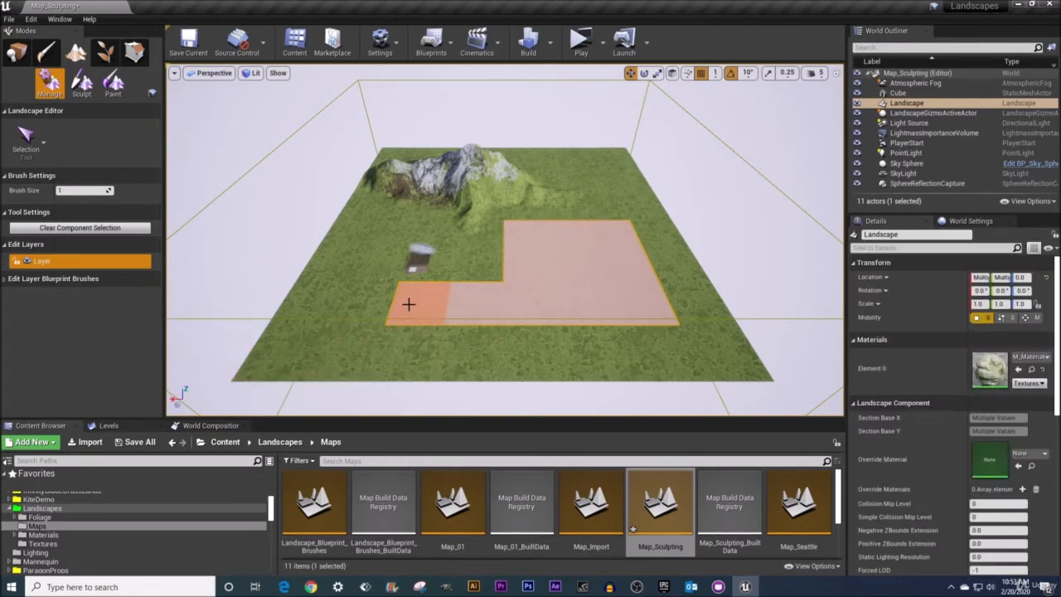
pyautogui.moveTo(408, 304)
pyautogui.keyDown('shift'); pyautogui.mouseDown()
pyautogui.moveTo(594, 303)
pyautogui.moveTo(621, 260)
pyautogui.moveTo(609, 239)
pyautogui.moveTo(511, 232)
pyautogui.moveTo(513, 253)
pyautogui.moveTo(559, 263)
pyautogui.mouseUp(); pyautogui.keyUp('shift')
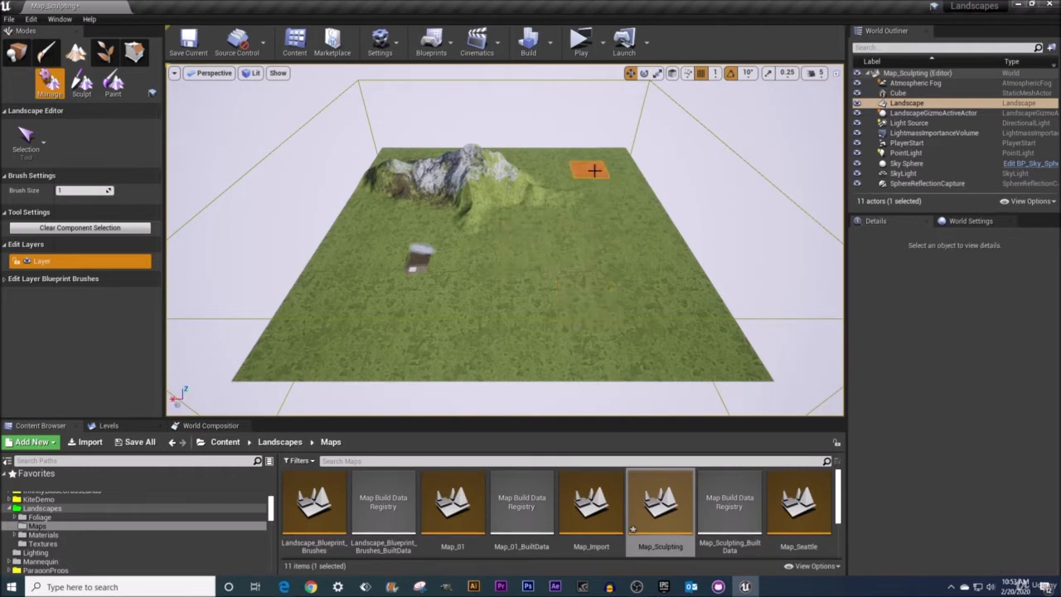
# Select an irregular band of components from the landscape's far-right corner to its front-left edge and clear the entire component selection
pyautogui.moveTo(586, 166)
pyautogui.mouseDown()
pyautogui.moveTo(615, 237)
pyautogui.moveTo(547, 294)
pyautogui.moveTo(642, 333)
pyautogui.moveTo(493, 334)
pyautogui.moveTo(390, 301)
pyautogui.moveTo(492, 336)
pyautogui.mouseUp()
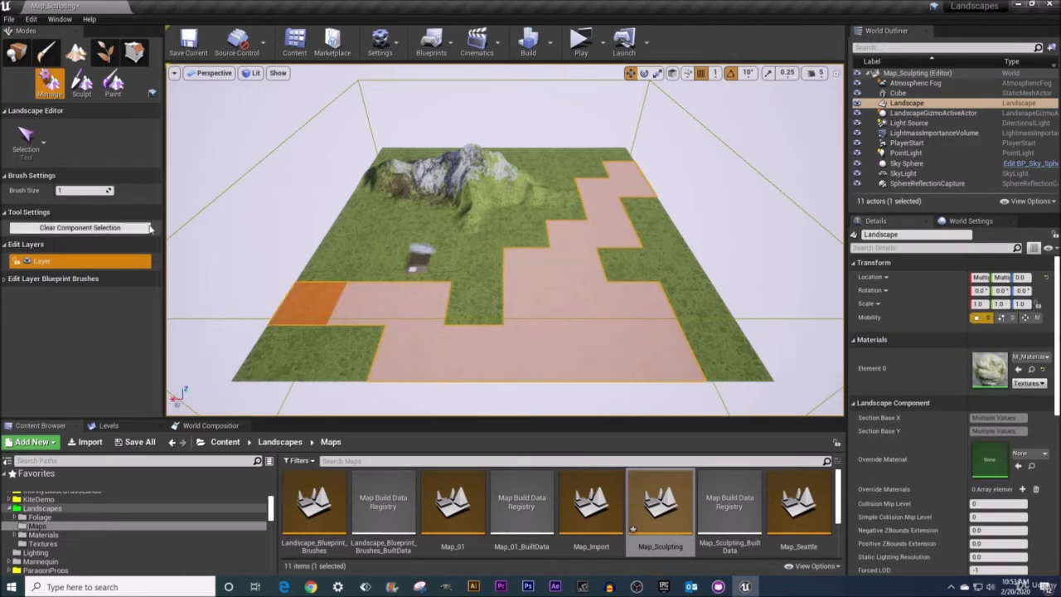
pyautogui.click(81, 229)
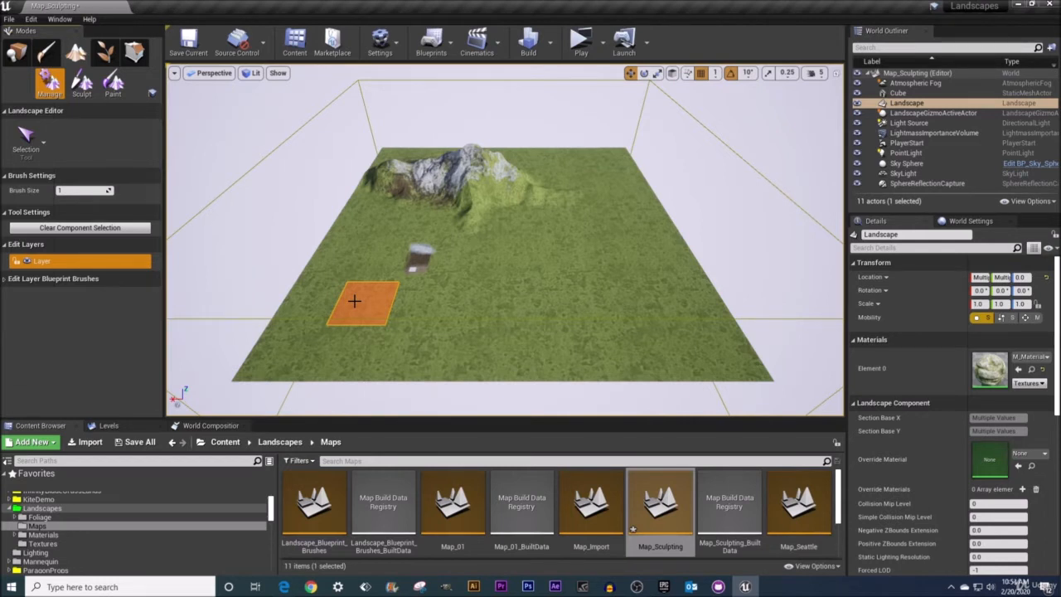
# Select the two front rows of landscape components, set their Override Material to M_Basic_Floor, and clear the selection
pyautogui.moveTo(315, 300)
pyautogui.mouseDown()
pyautogui.moveTo(700, 319)
pyautogui.moveTo(611, 351)
pyautogui.moveTo(285, 350)
pyautogui.mouseUp()
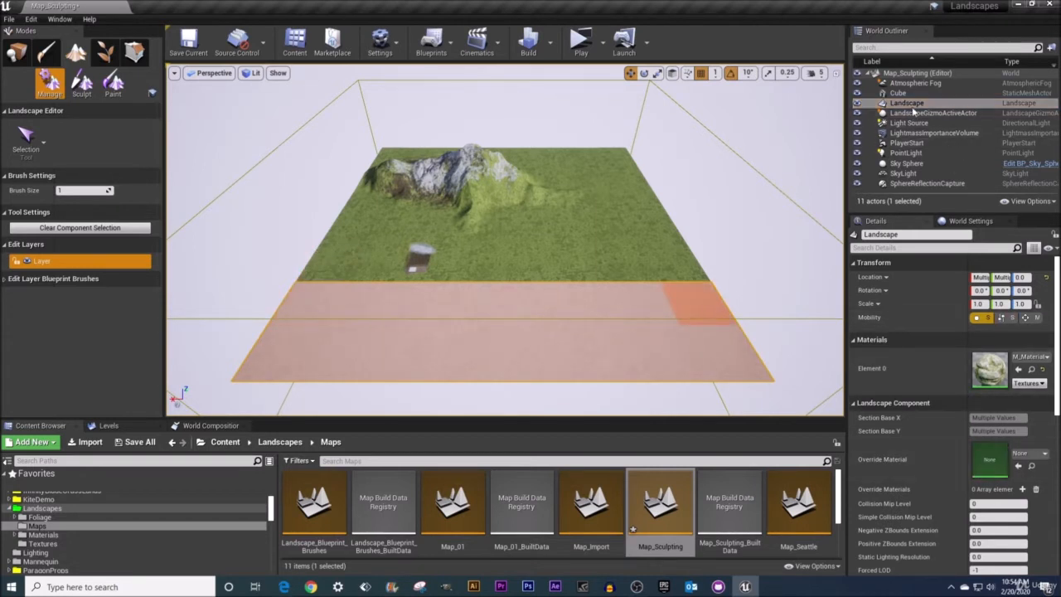
pyautogui.scroll(-3, 944, 452)
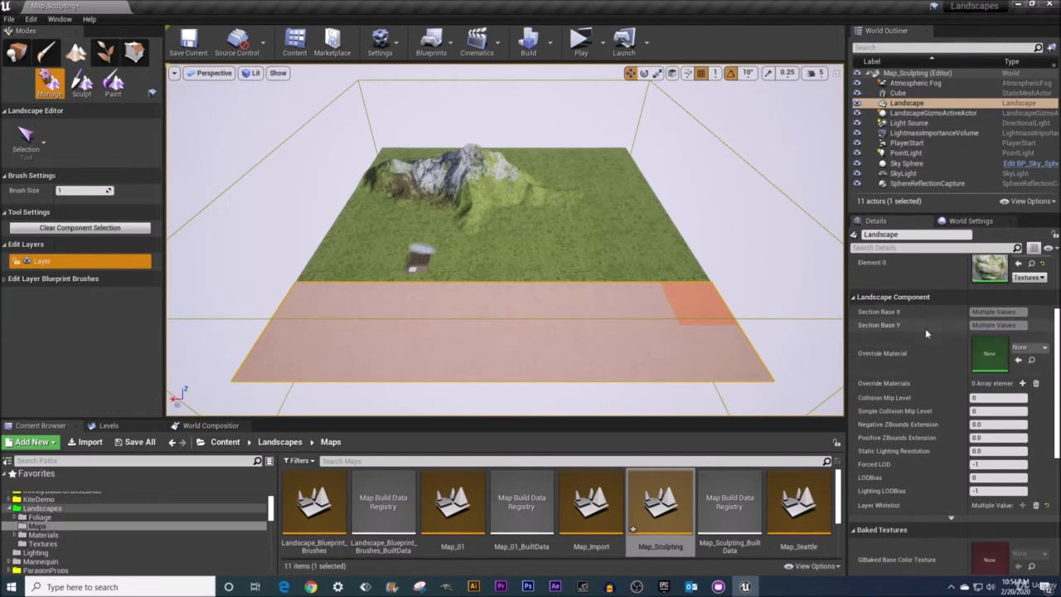
pyautogui.moveTo(845, 322); pyautogui.dragTo(783, 322)
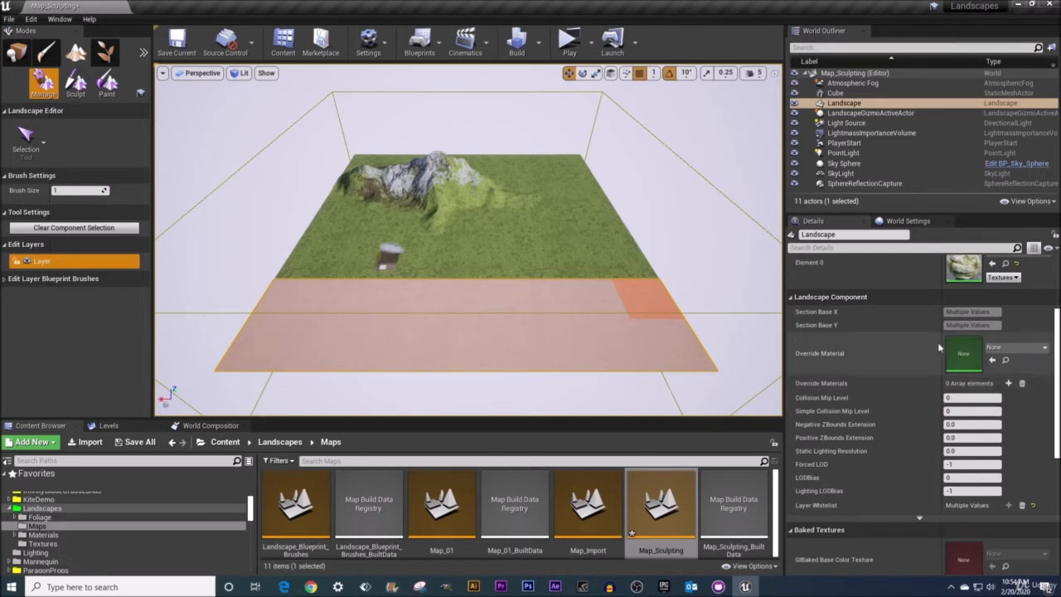
pyautogui.click(1000, 349)
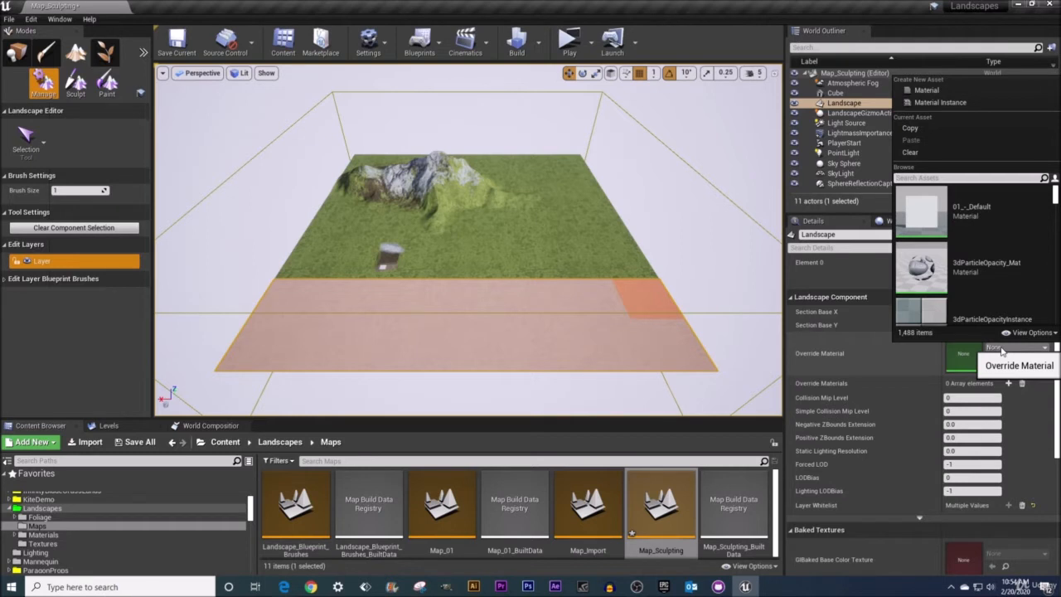
pyautogui.write('floor ba')
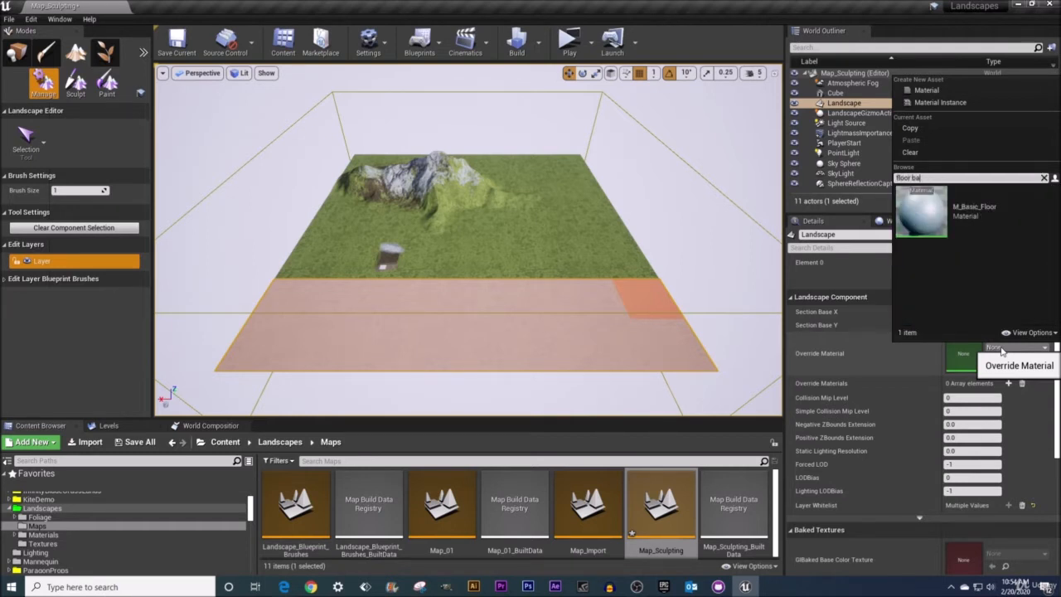
pyautogui.click(958, 214)
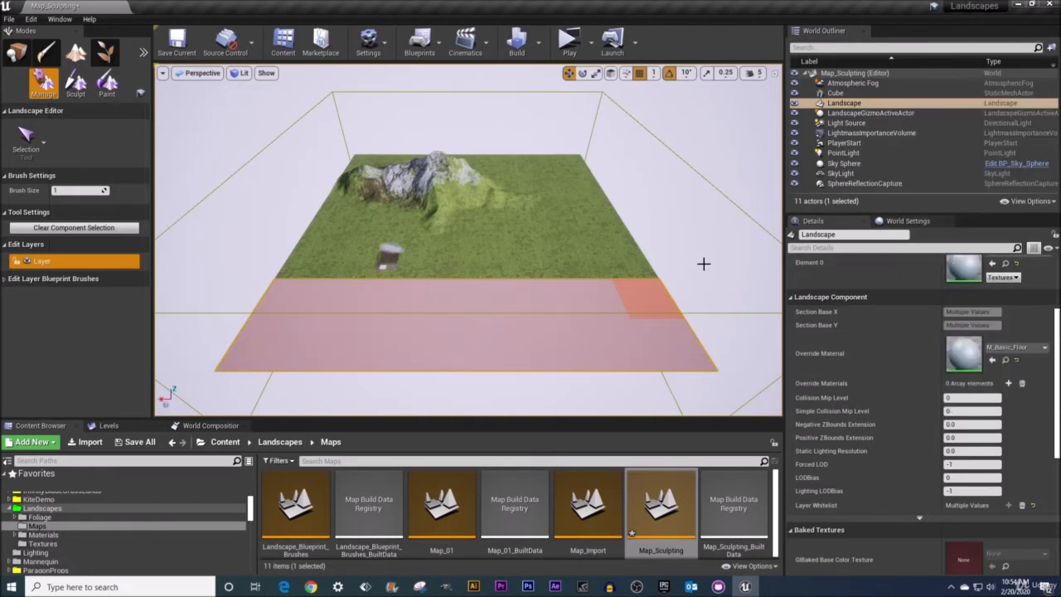
pyautogui.click(75, 228)
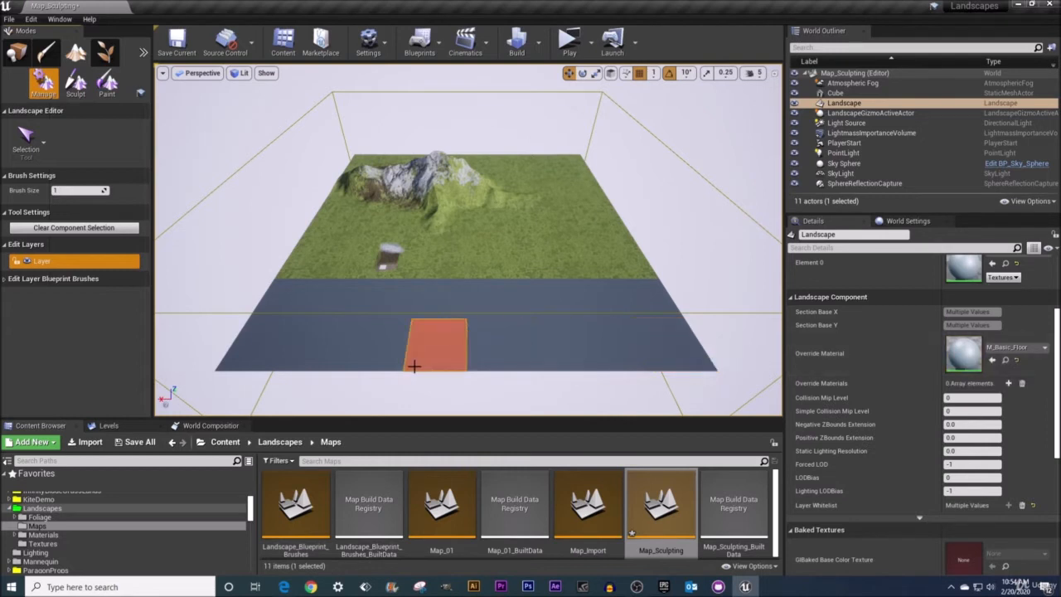
# Set the Override Material of the two front rows of landscape components to M_Water_Lake and inspect its surface up close
pyautogui.click(1024, 349)
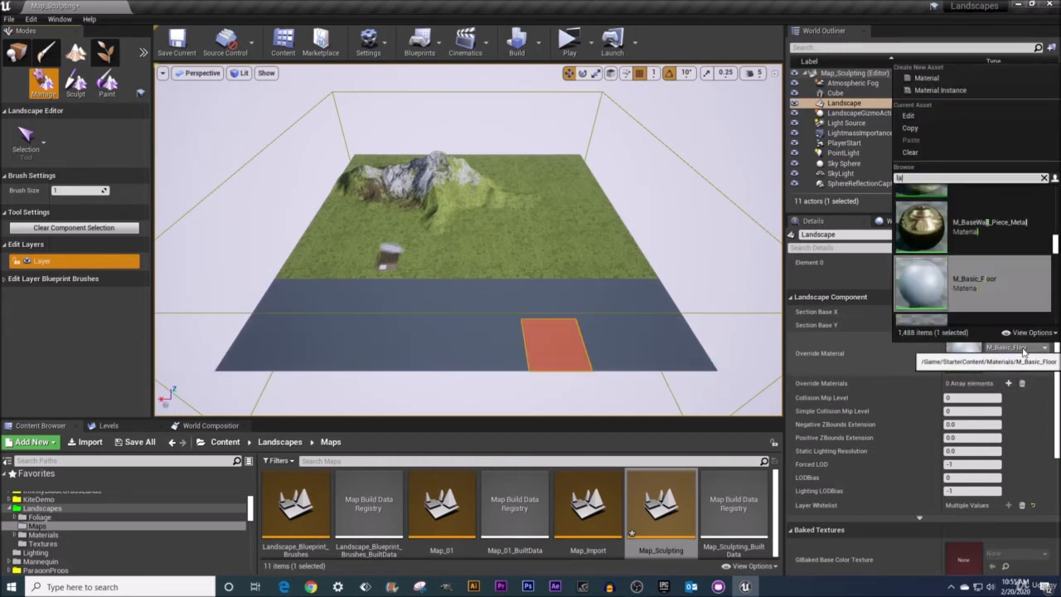
pyautogui.click(957, 207)
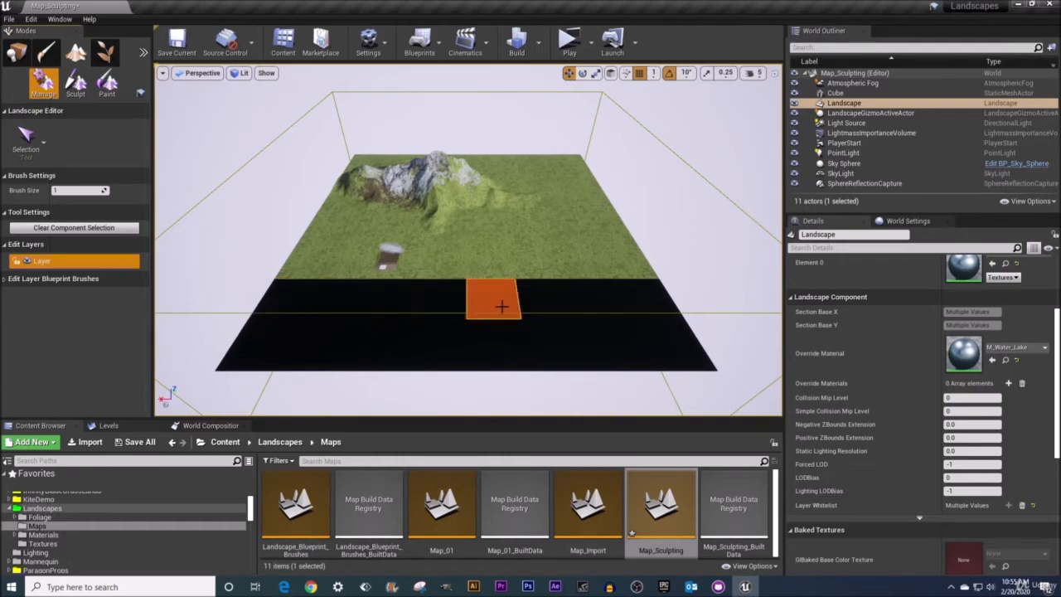
pyautogui.moveTo(437, 385)
pyautogui.mouseDown(button='right')
pyautogui.moveTo(432, 422)
pyautogui.moveTo(415, 419)
pyautogui.moveTo(555, 419)
pyautogui.moveTo(613, 404)
pyautogui.moveTo(604, 400)
pyautogui.mouseUp(button='right')
pyautogui.press('w')
pyautogui.press('a')
pyautogui.press('a')
pyautogui.press('s')
pyautogui.press('s')
pyautogui.moveTo(505, 361); pyautogui.dragTo(505, 361, button='right')
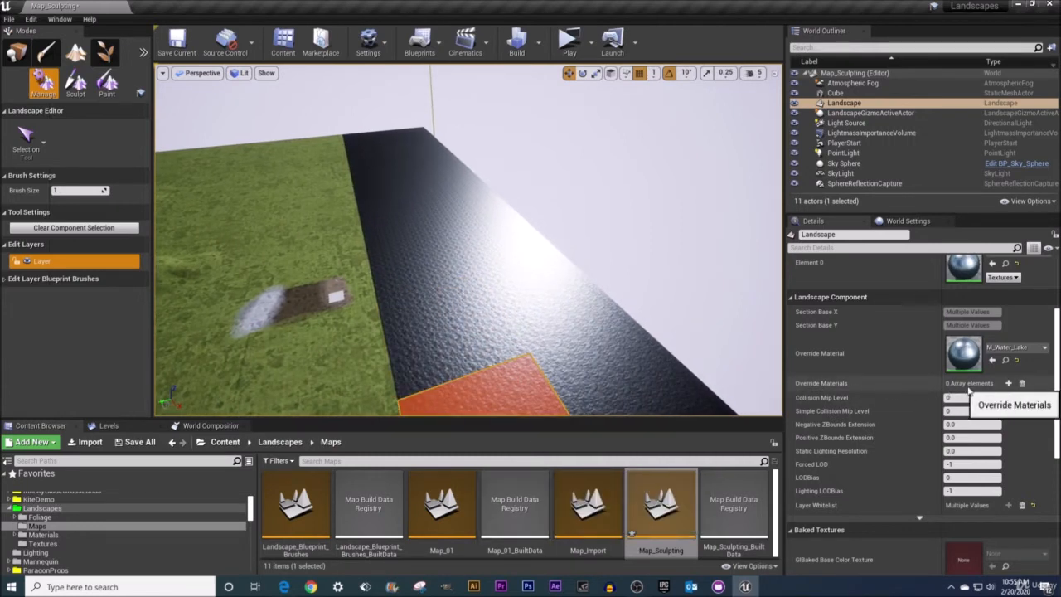
# Add three elements to the Override Materials array and expand all of them to expose their LODIndex and Material settings
pyautogui.click(1008, 384)
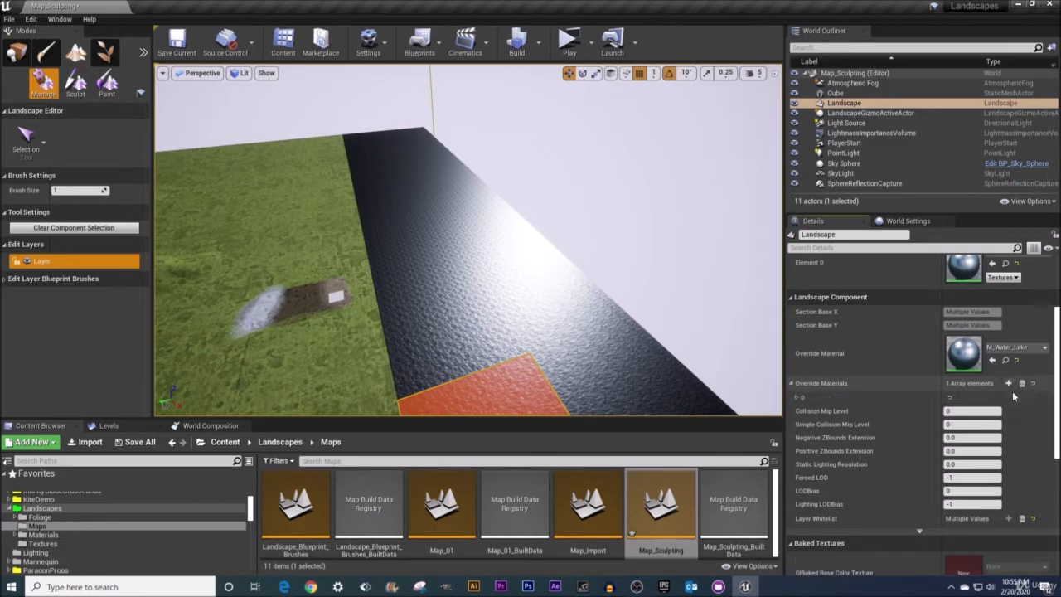
pyautogui.click(1008, 384)
pyautogui.click(1008, 383)
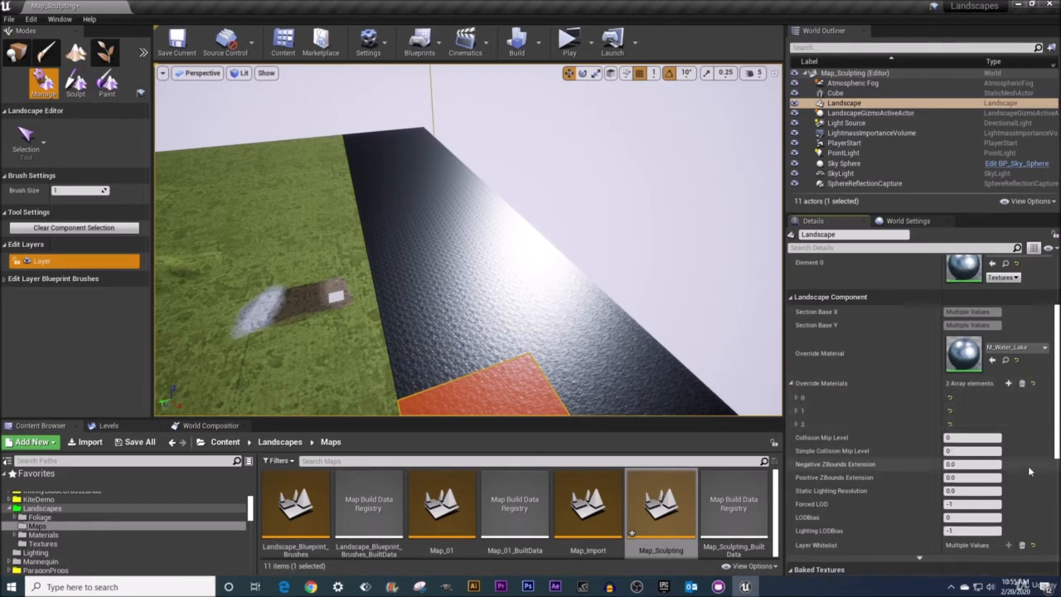
pyautogui.rightClick(819, 389)
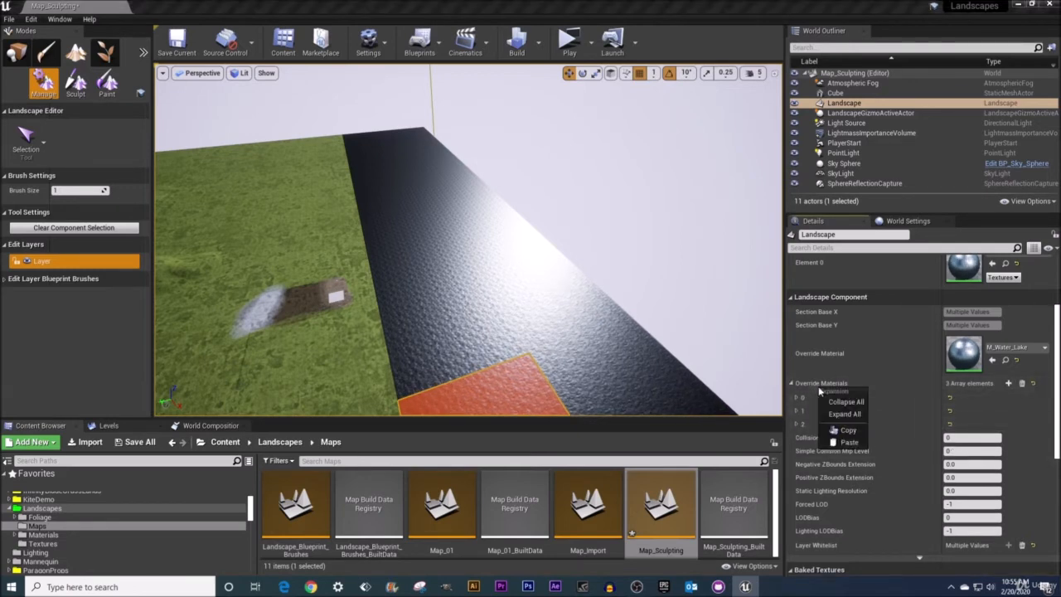
pyautogui.click(837, 414)
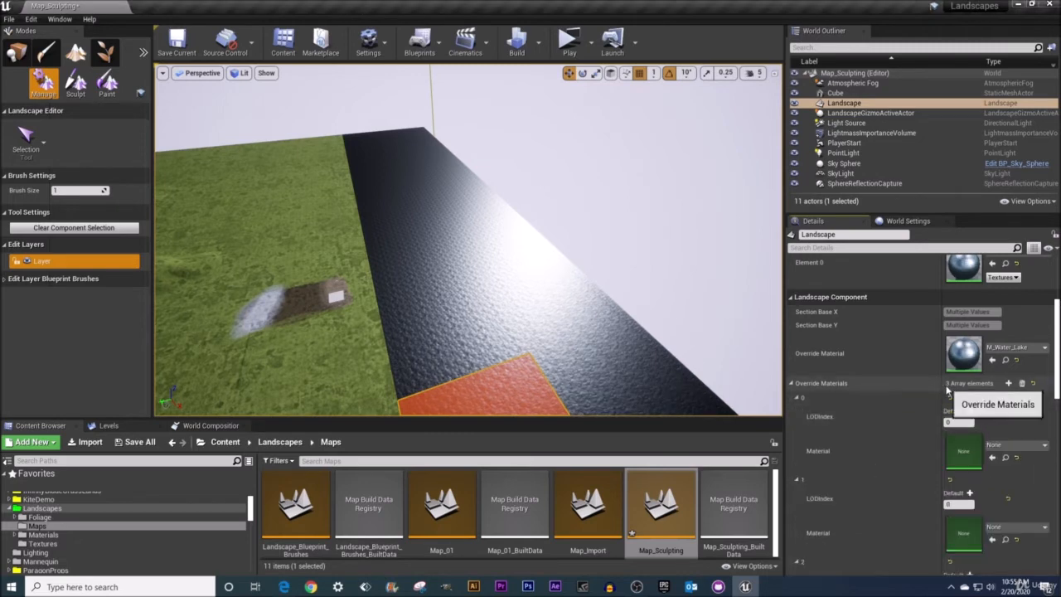
pyautogui.scroll(-4, 881, 405)
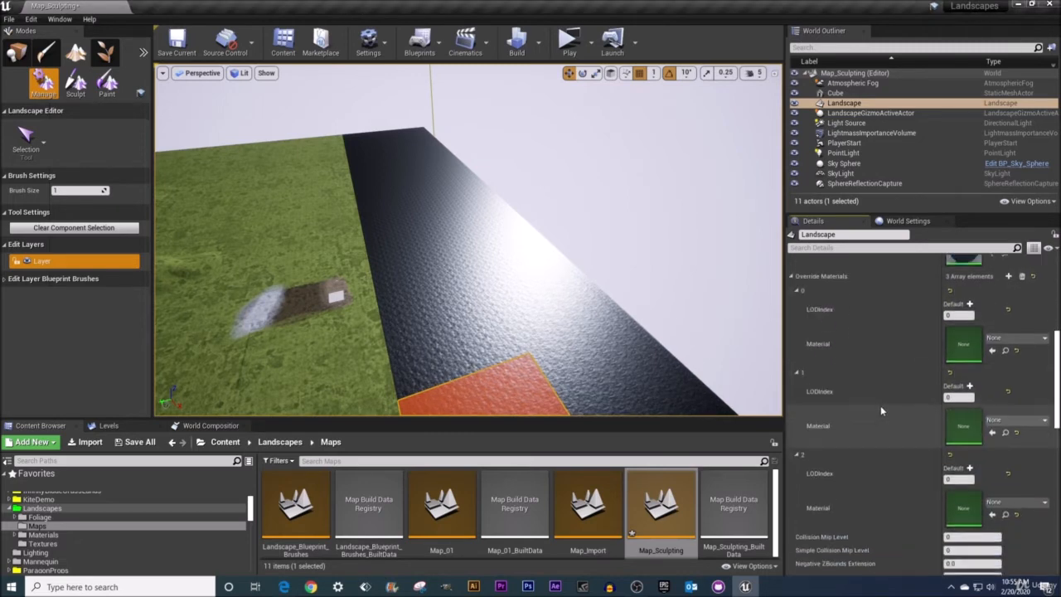
pyautogui.scroll(1, 880, 410)
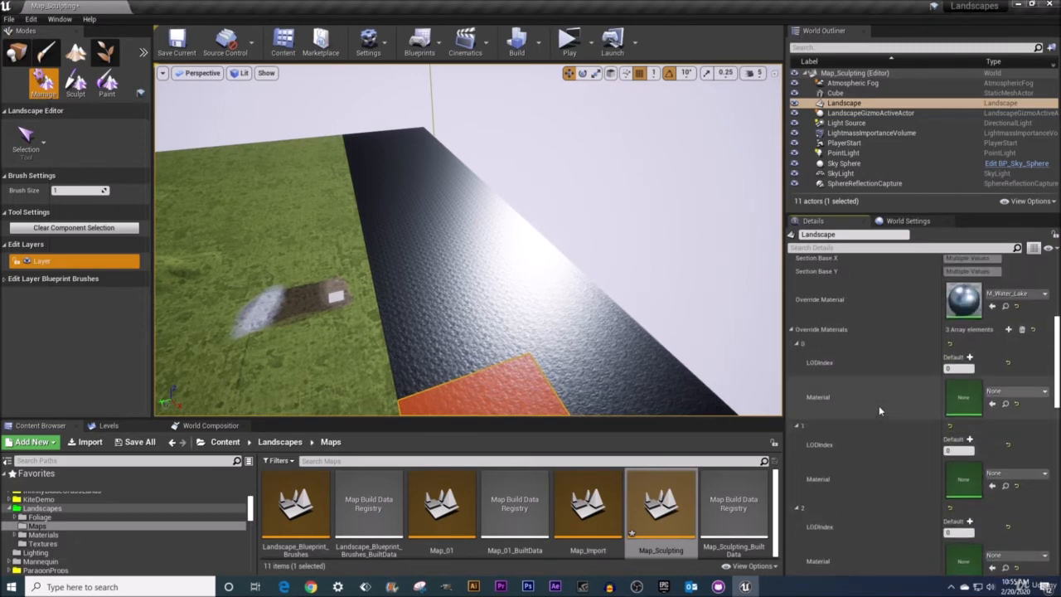
pyautogui.scroll(-1, 884, 403)
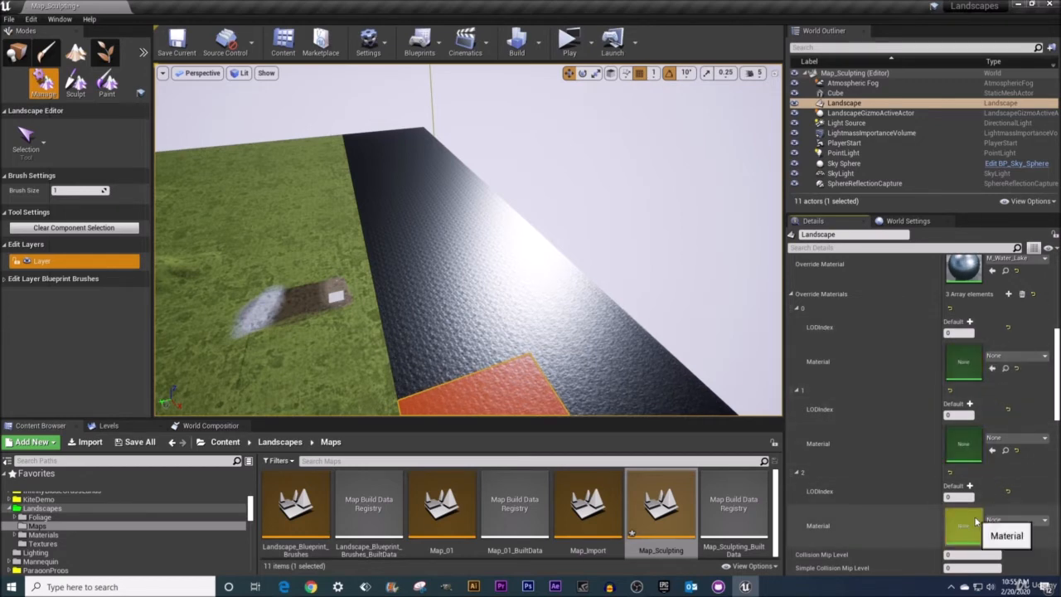
# Assign M_Water_Lake to element 0 and M_Metal_Gold to element 1 of the Override Materials array
pyautogui.moveTo(632, 289); pyautogui.dragTo(470, 237, button='right')
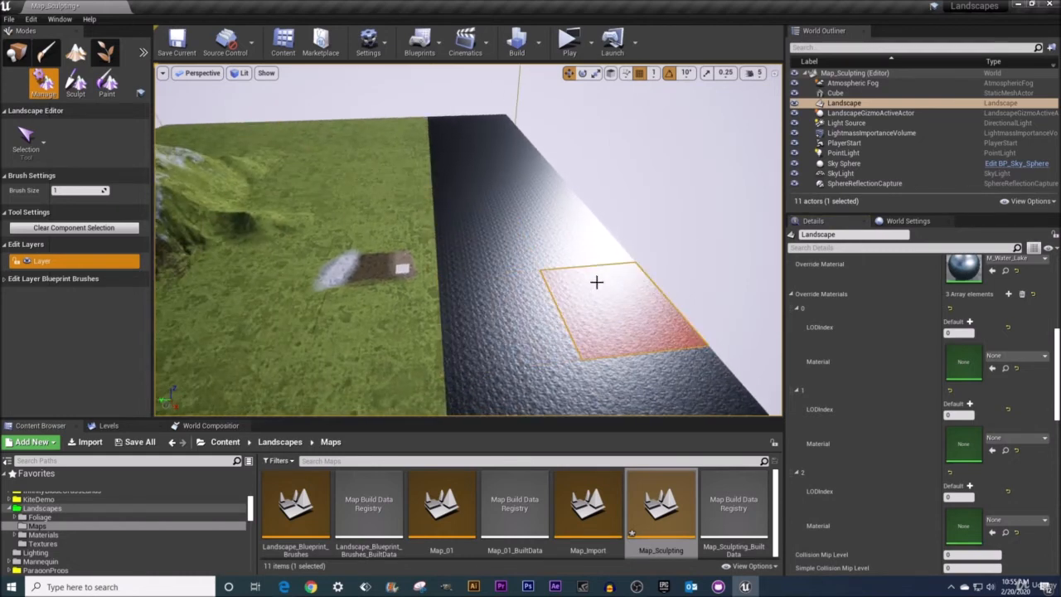
pyautogui.moveTo(598, 278); pyautogui.dragTo(687, 270, button='right')
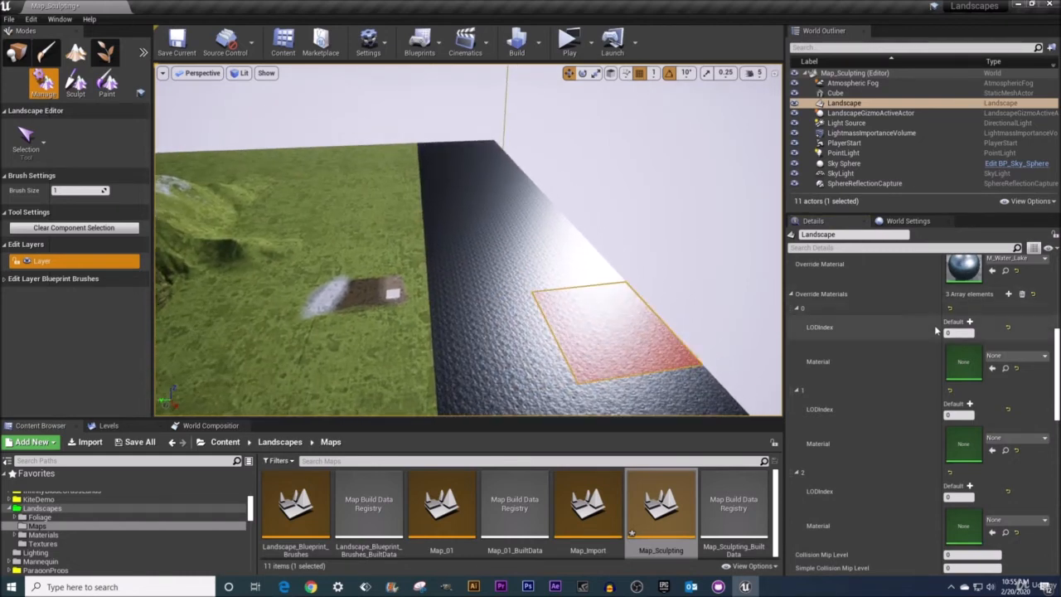
pyautogui.click(1018, 356)
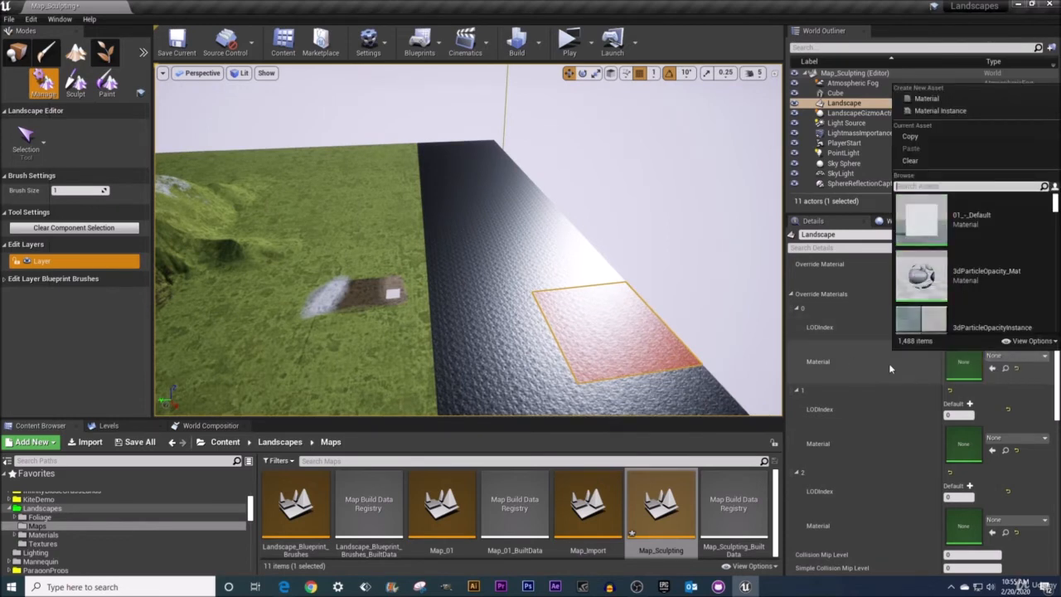
pyautogui.write('lak')
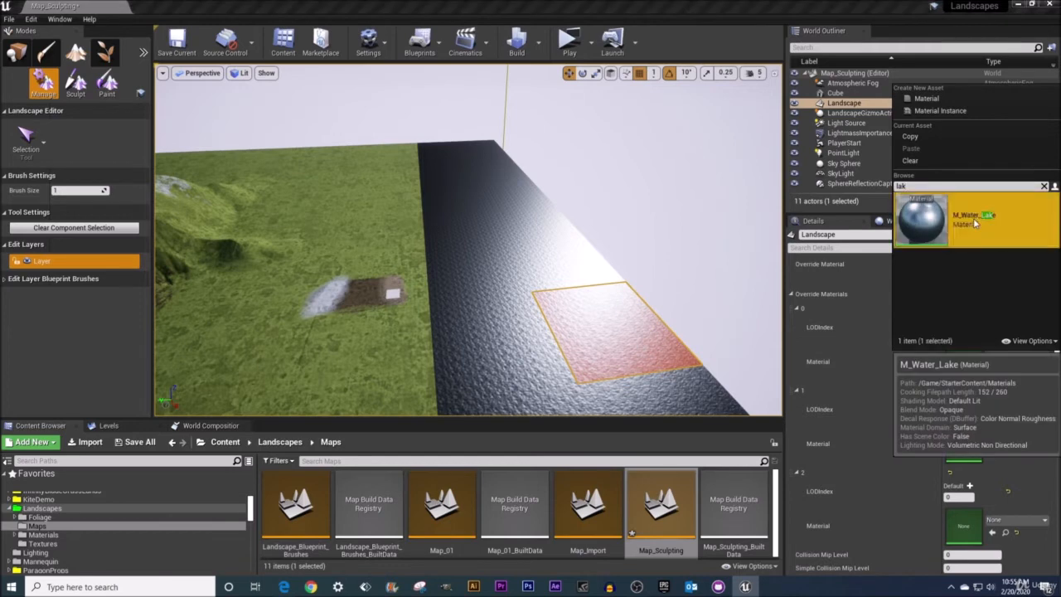
pyautogui.click(973, 218)
pyautogui.click(1002, 445)
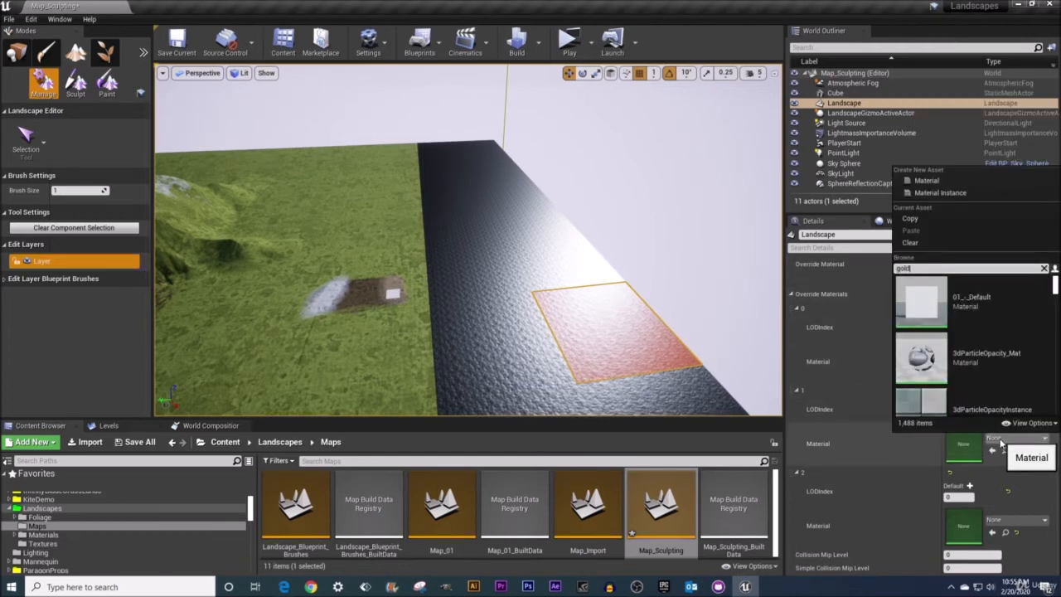
pyautogui.click(956, 355)
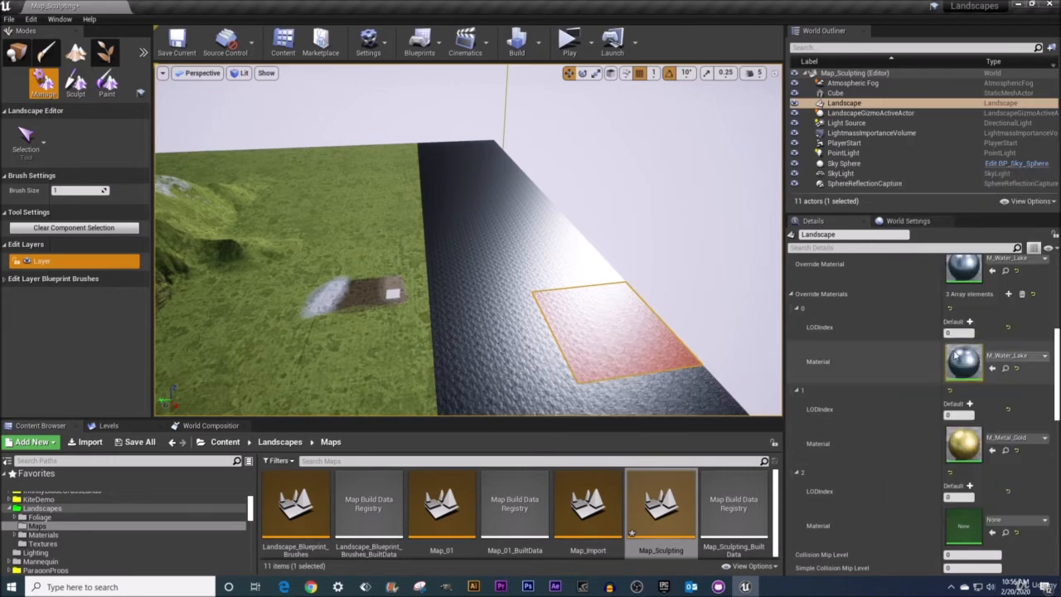
# Assign the M_Basic_Floor material to element 2 of the Override Materials array
pyautogui.click(994, 520)
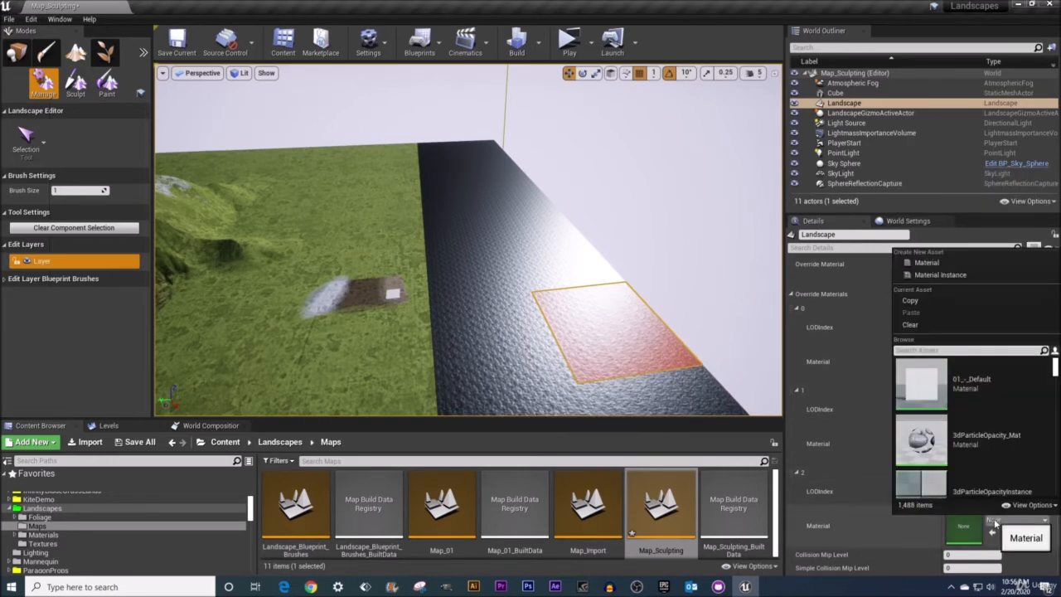
pyautogui.write('basic')
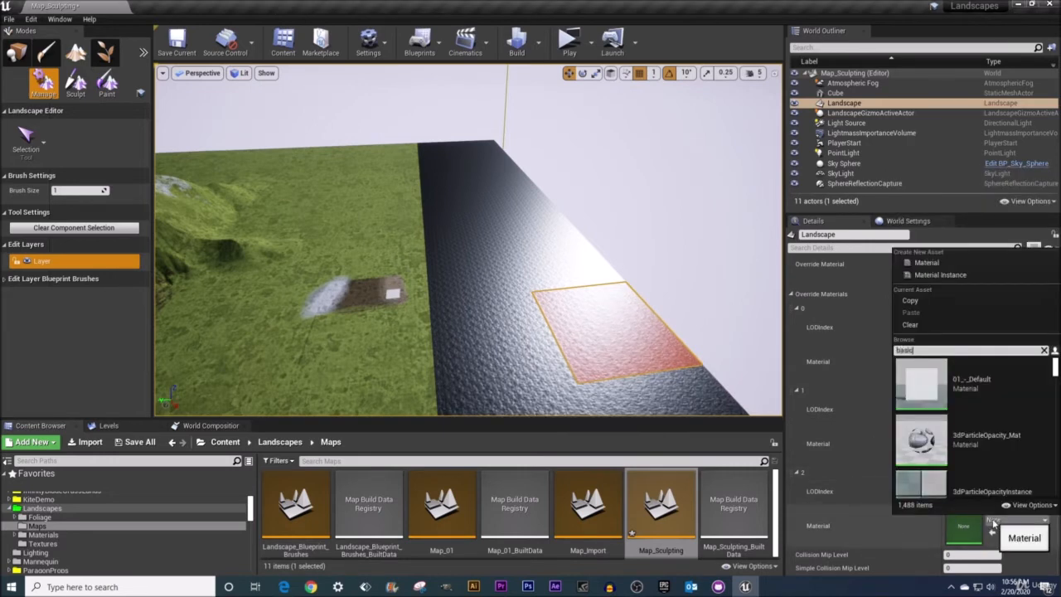
pyautogui.write(' floor')
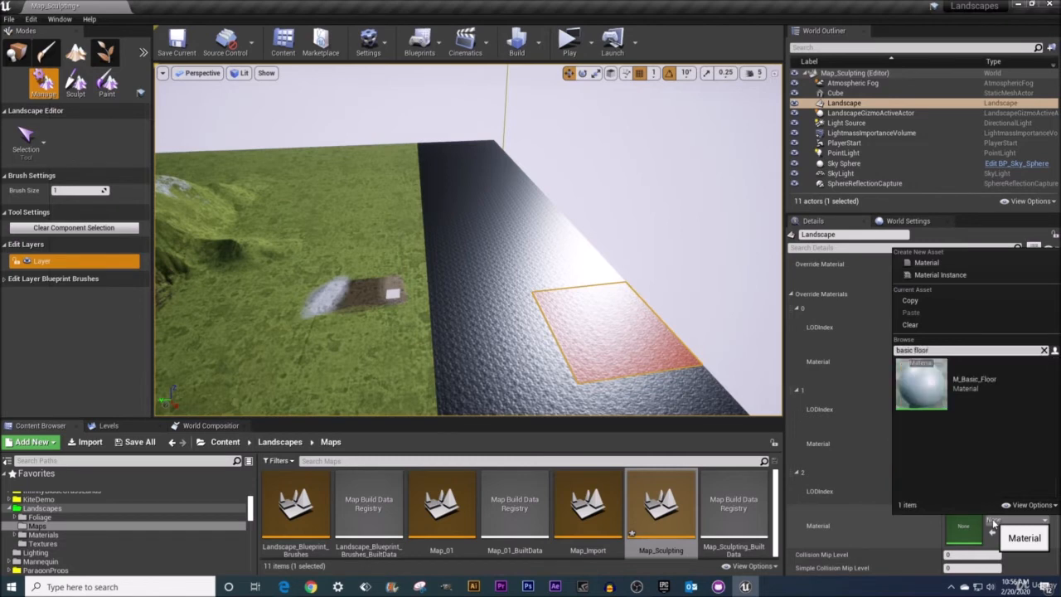
pyautogui.click(962, 388)
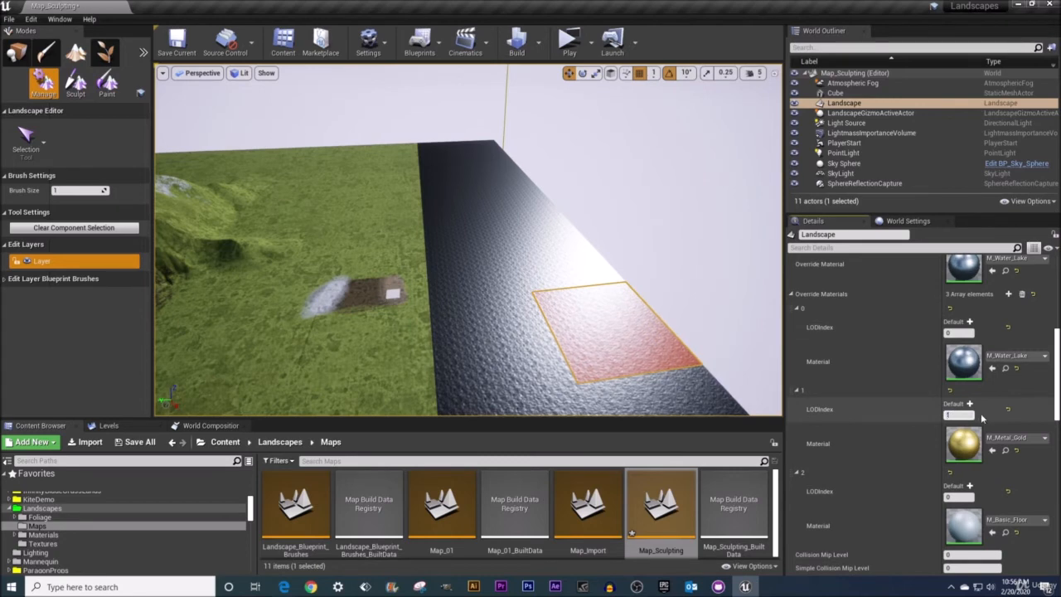
# Set the LODIndex of Override Materials element 1 to 1 and that of element 2 to 2
pyautogui.press('Return')
pyautogui.moveTo(947, 498); pyautogui.dragTo(975, 502)
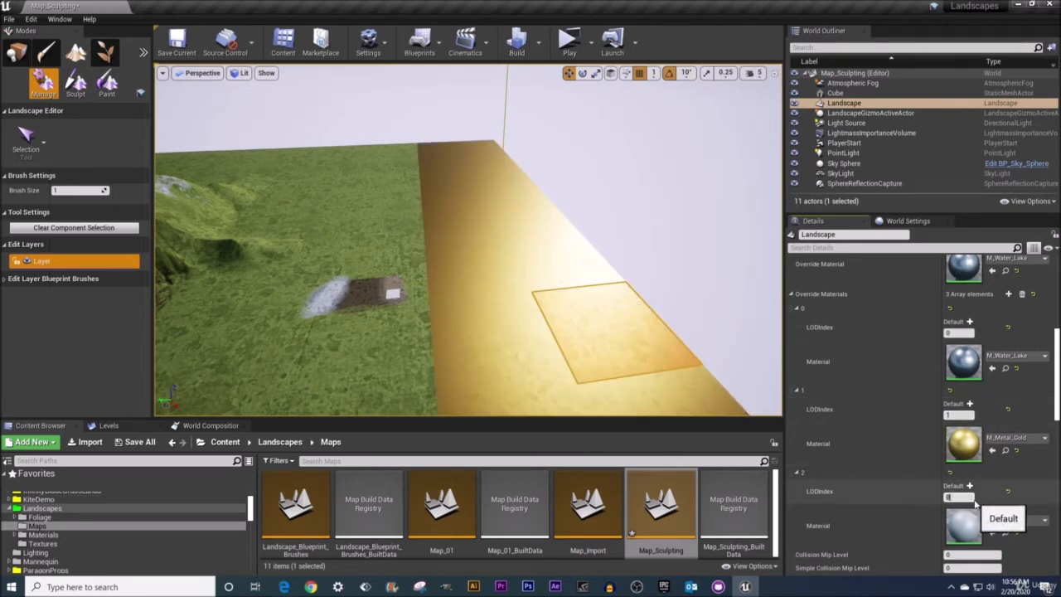
pyautogui.press('Return')
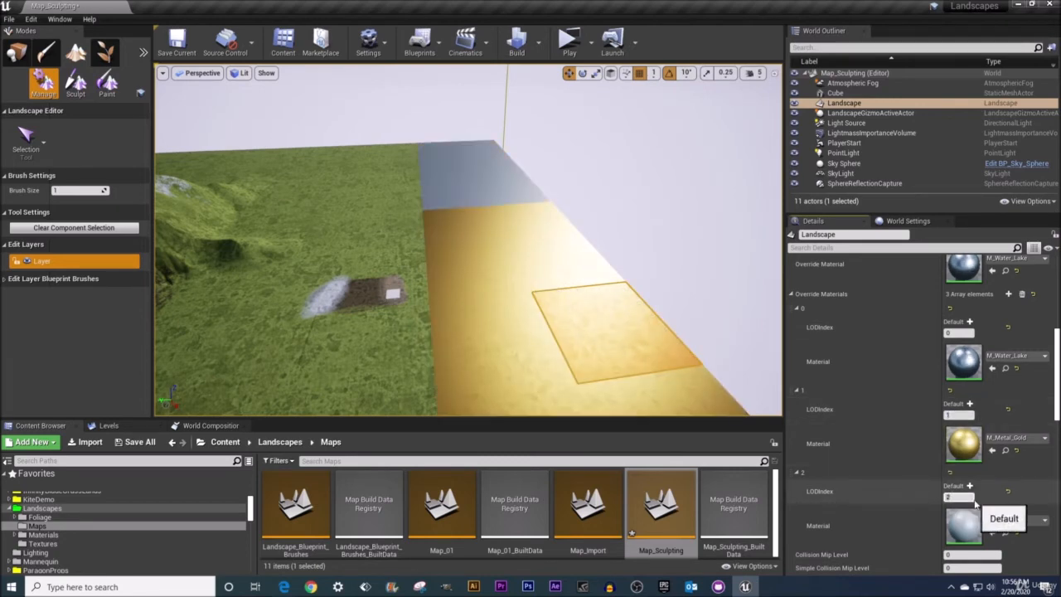
pyautogui.moveTo(659, 226); pyautogui.dragTo(618, 242, button='right')
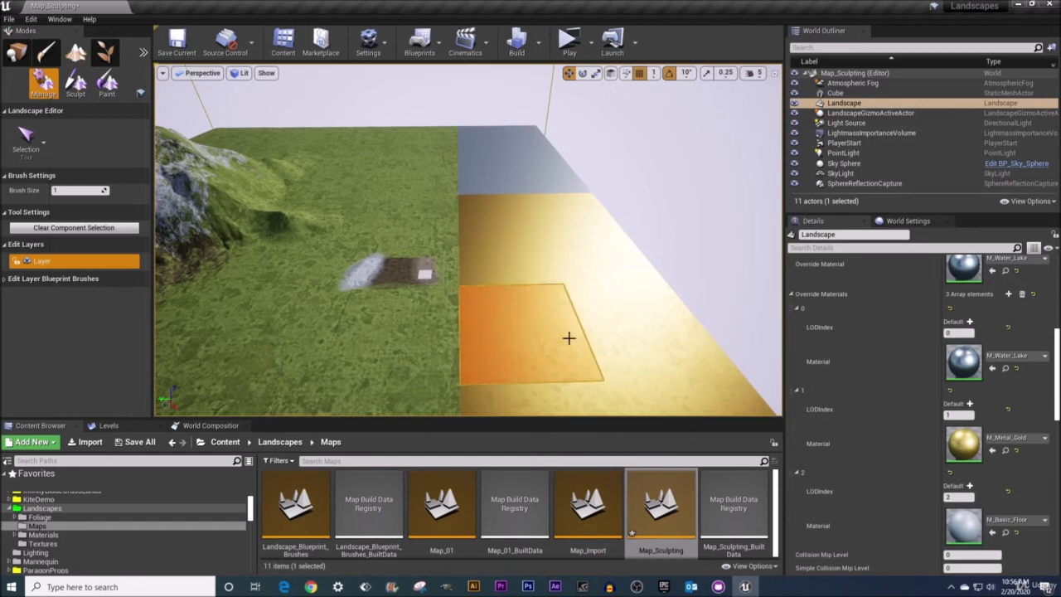
# Reset the single Override Material of the landscape components to its default, keeping the Override Materials array
pyautogui.click(580, 336)
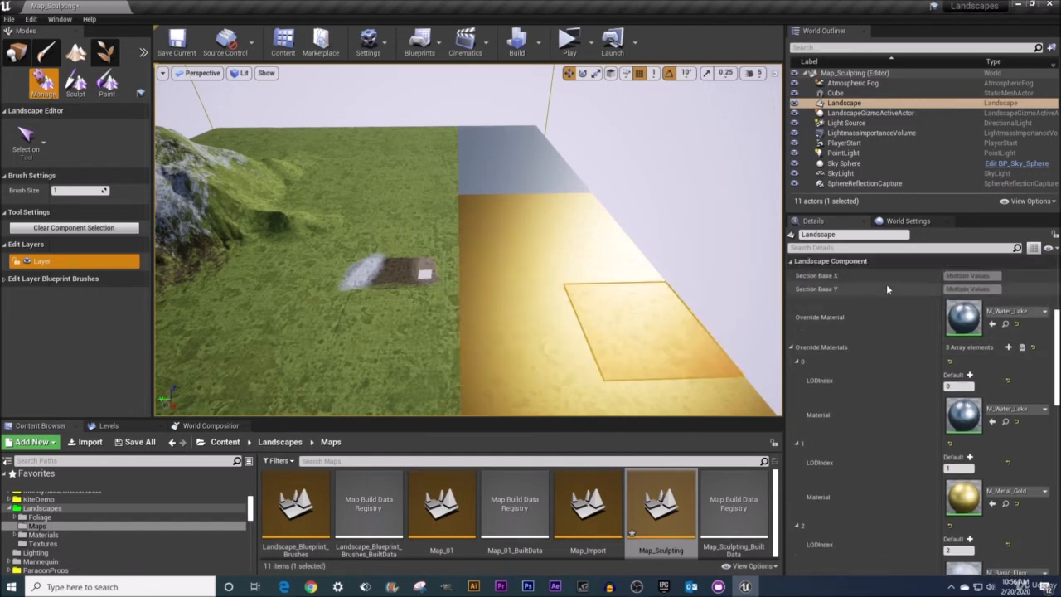
pyautogui.scroll(1, 886, 284)
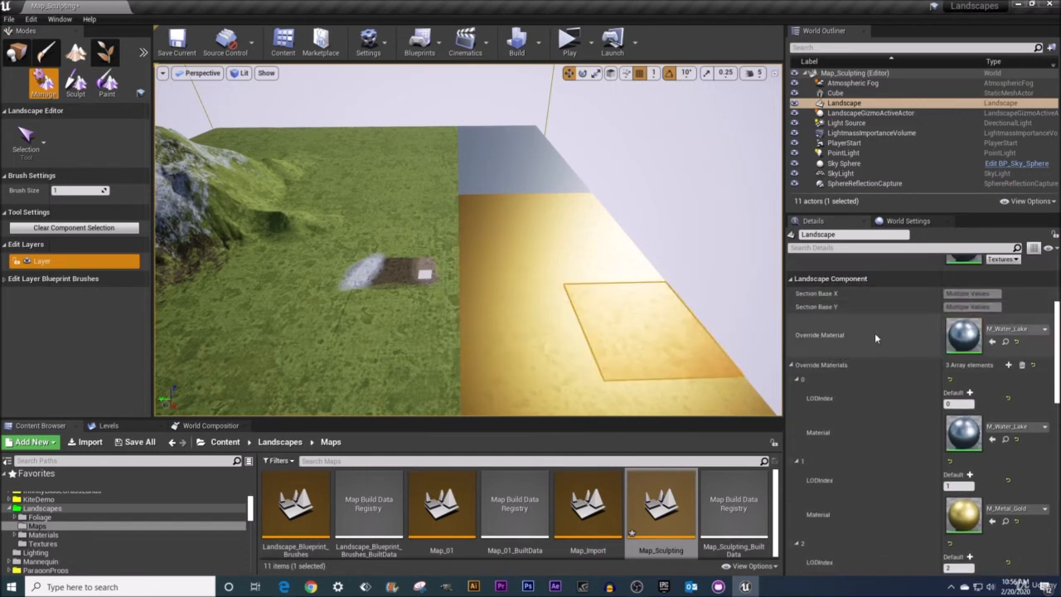
pyautogui.click(1043, 331)
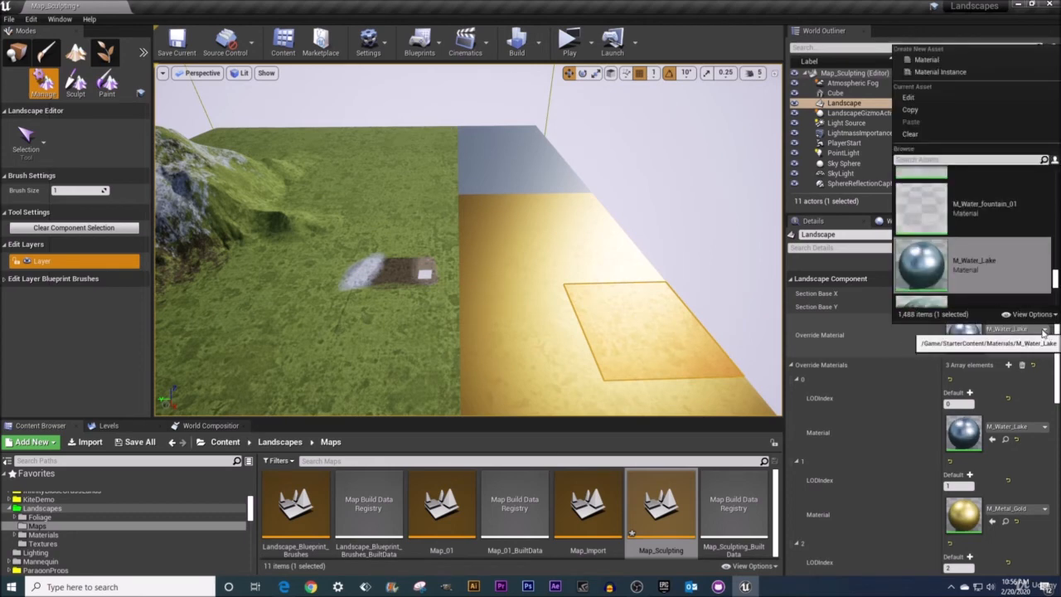
pyautogui.scroll(1, 1041, 278)
pyautogui.moveTo(1055, 280); pyautogui.dragTo(1051, 149)
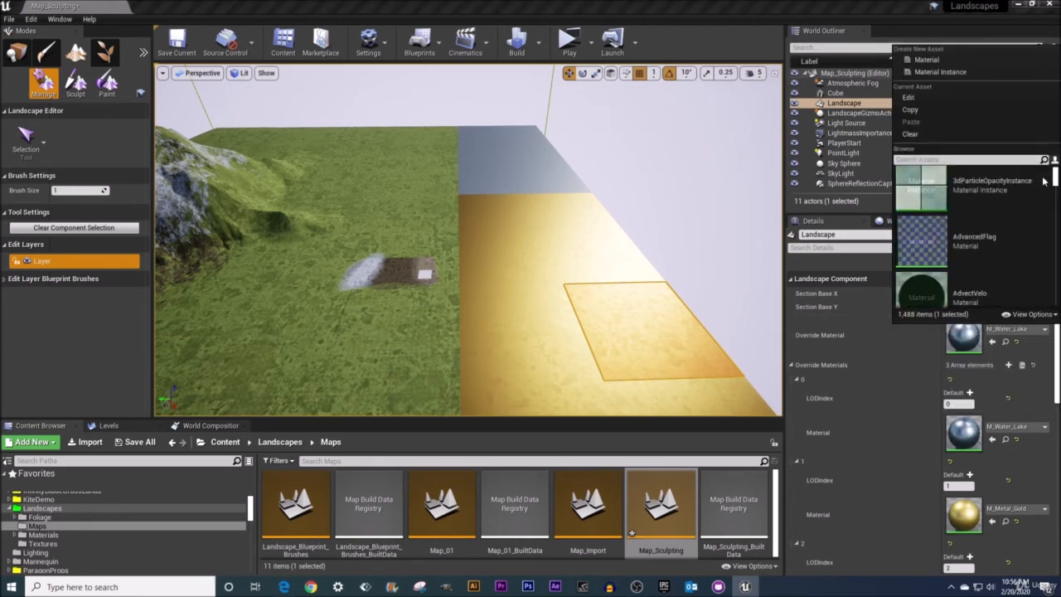
pyautogui.scroll(1, 1017, 343)
pyautogui.click(1018, 358)
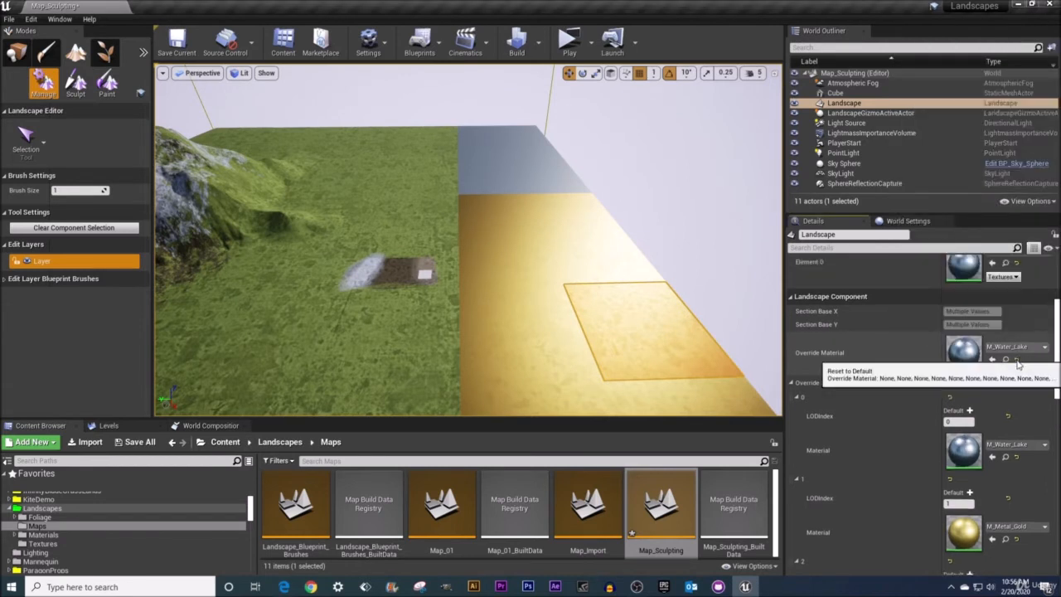
pyautogui.click(1017, 360)
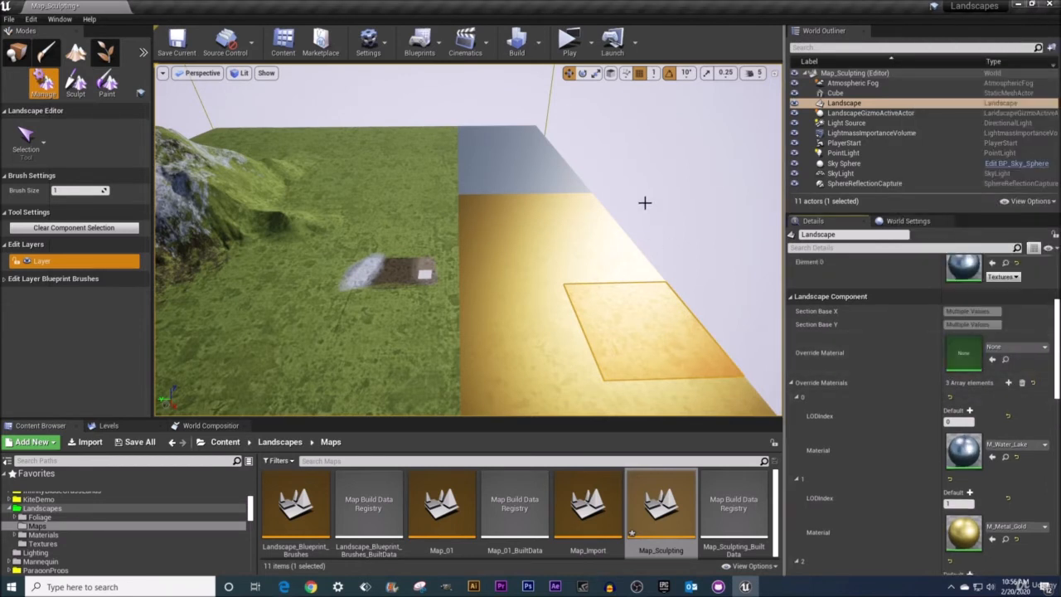
# Inspect the override materials on the landscape strip from near and far, and display the landscape with the LOD visualizer
pyautogui.moveTo(663, 204); pyautogui.dragTo(647, 222, button='right')
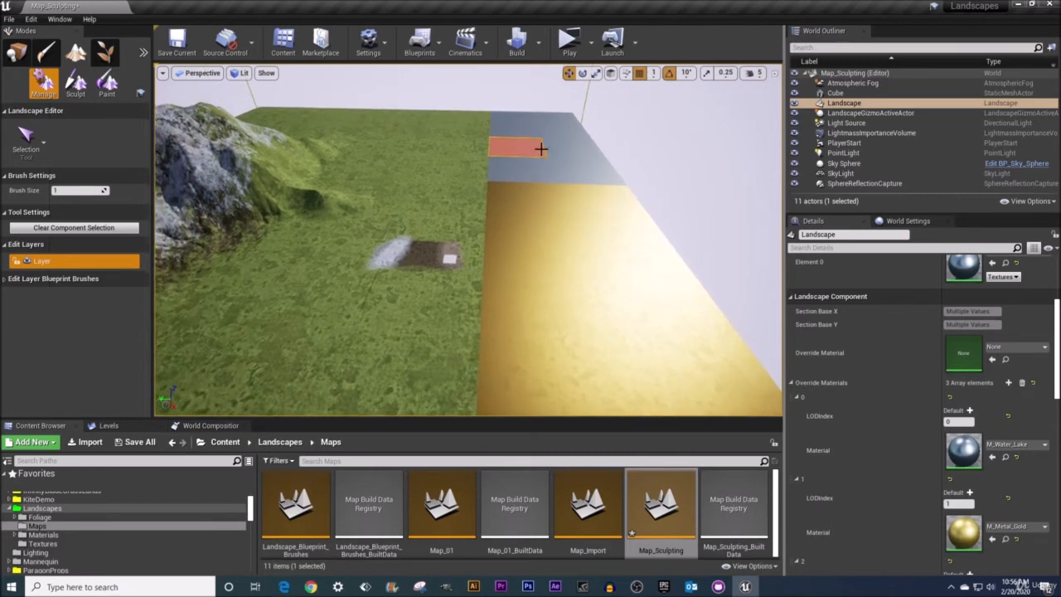
pyautogui.scroll(-3, 1000, 505)
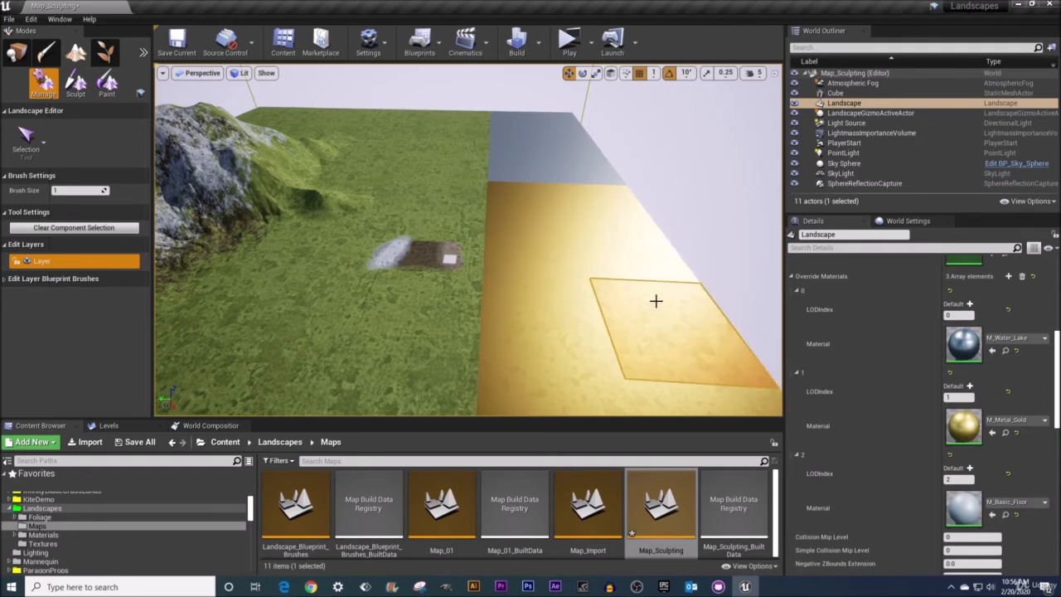
pyautogui.moveTo(745, 285)
pyautogui.mouseDown(button='right')
pyautogui.moveTo(783, 308)
pyautogui.moveTo(763, 294)
pyautogui.mouseUp(button='right')
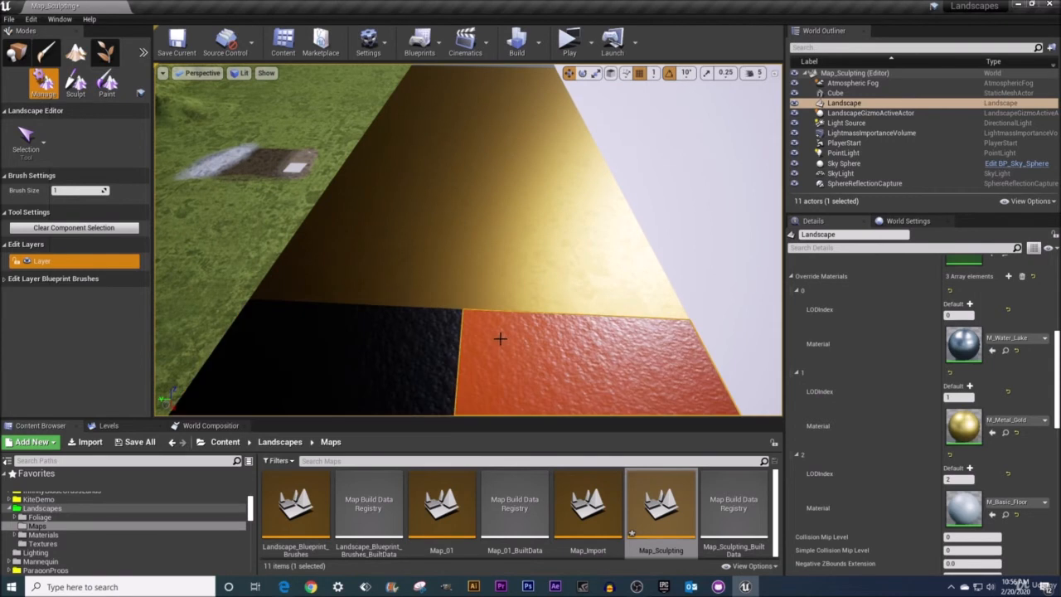
pyautogui.moveTo(517, 166); pyautogui.dragTo(514, 163, button='right')
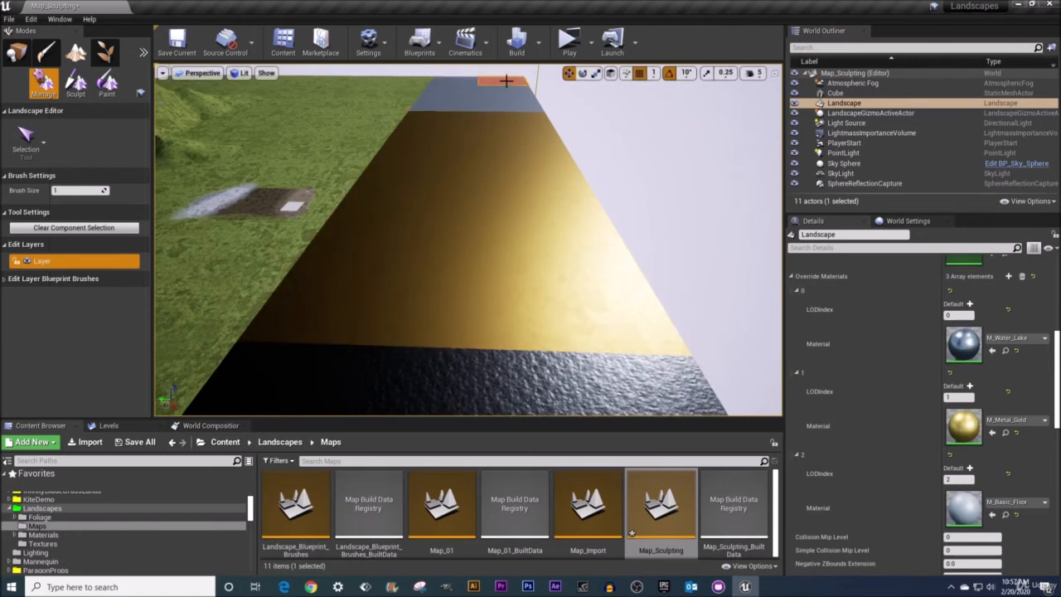
pyautogui.click(240, 73)
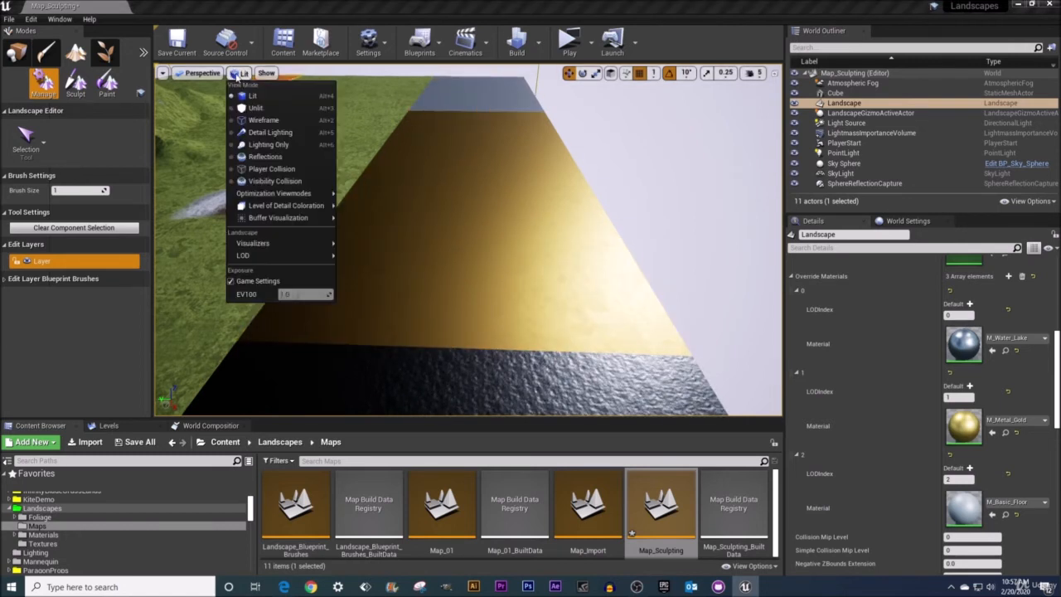
pyautogui.moveTo(323, 249)
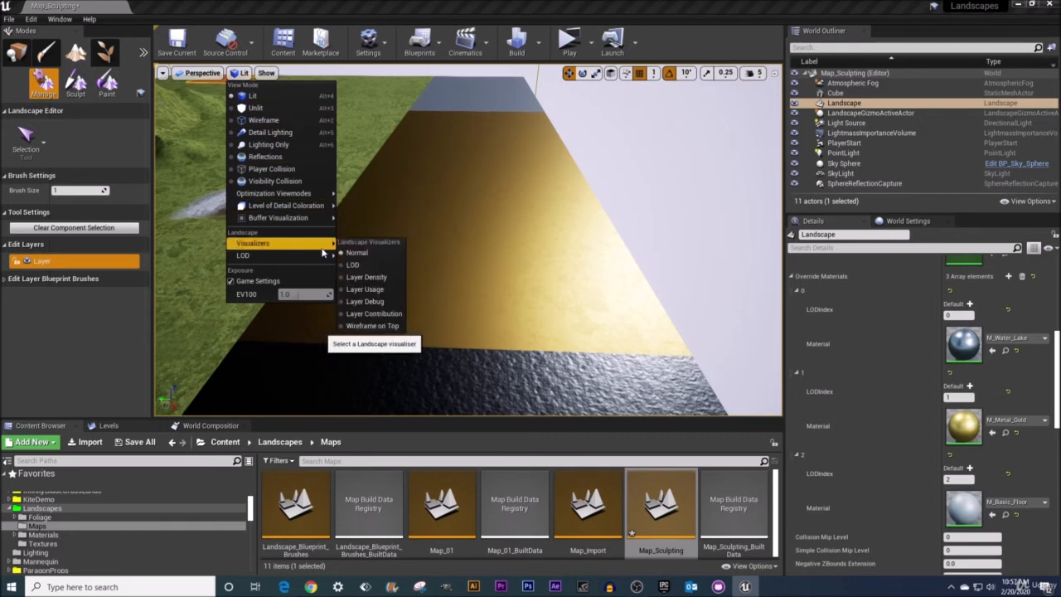
pyautogui.click(362, 265)
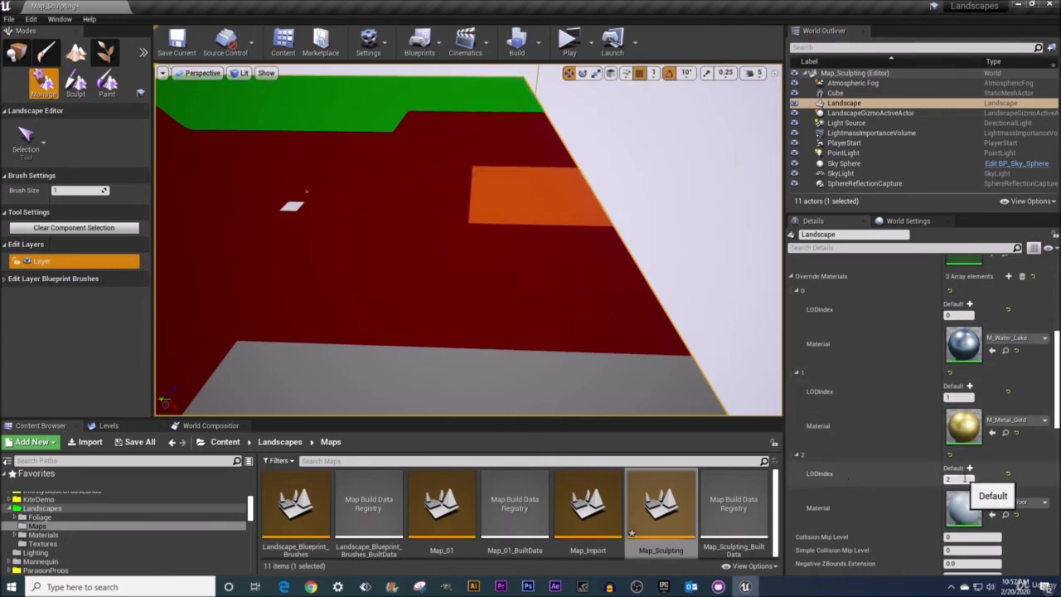
# Return the landscape visualizer to Normal
pyautogui.click(240, 73)
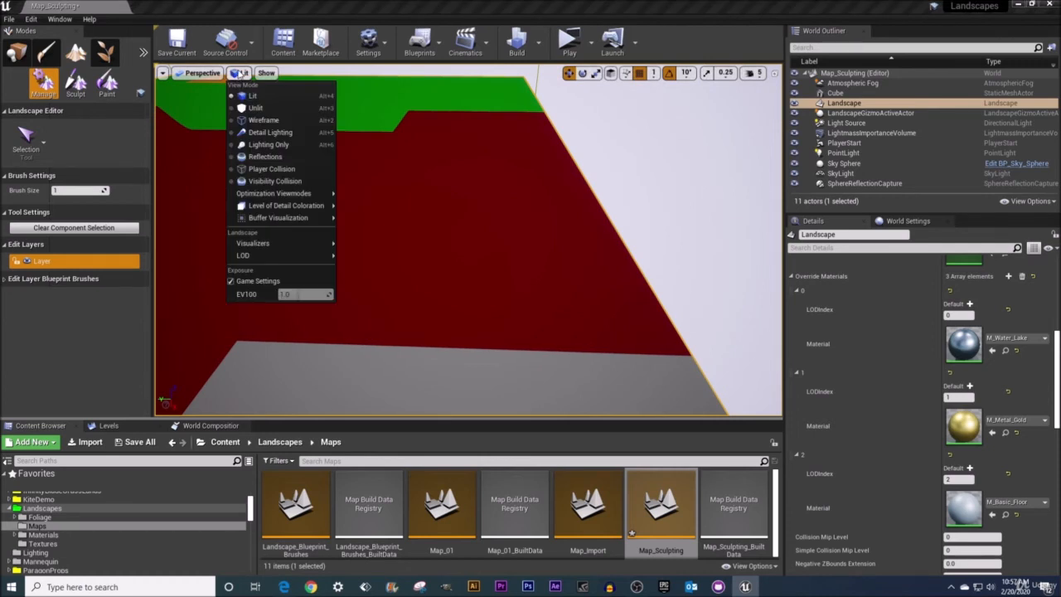
pyautogui.moveTo(254, 257)
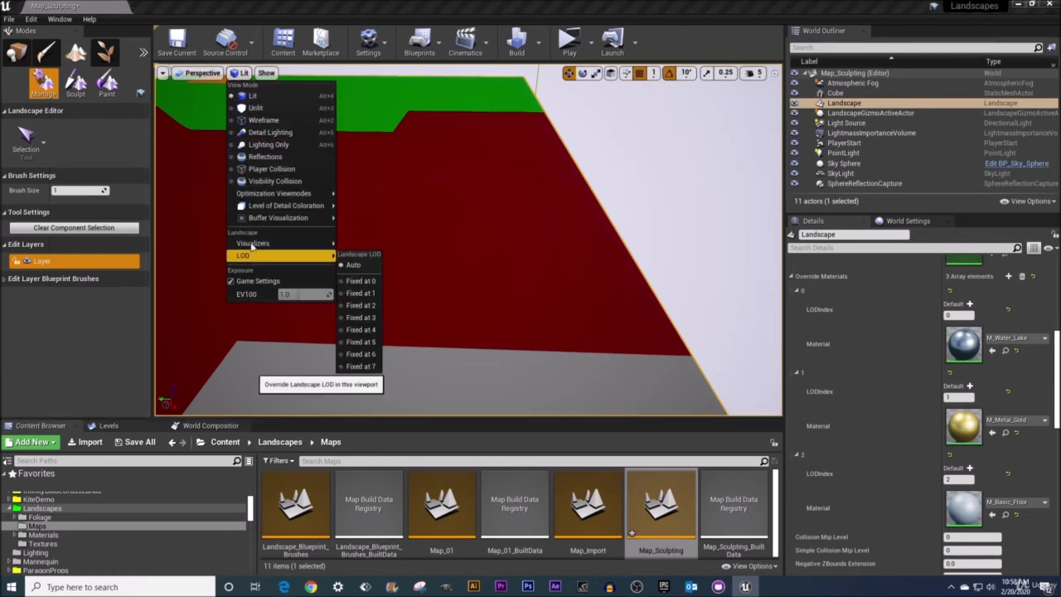
pyautogui.click(356, 252)
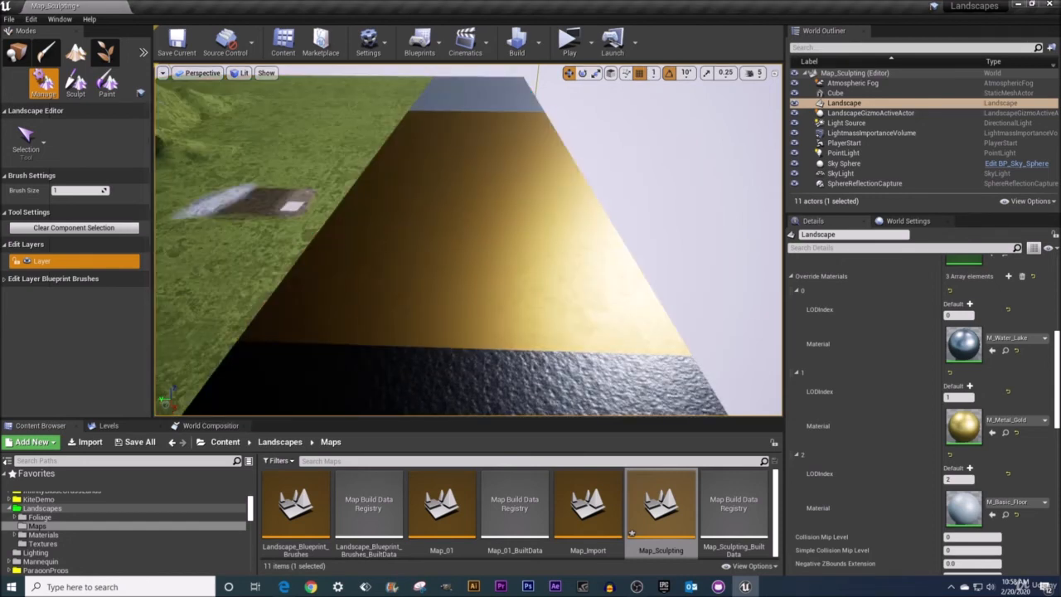
# Select all landscape components in the two-row strip that uses the override materials, including the dark nearby ones at its end
pyautogui.press('s')
pyautogui.moveTo(468, 240); pyautogui.dragTo(353, 243, button='right')
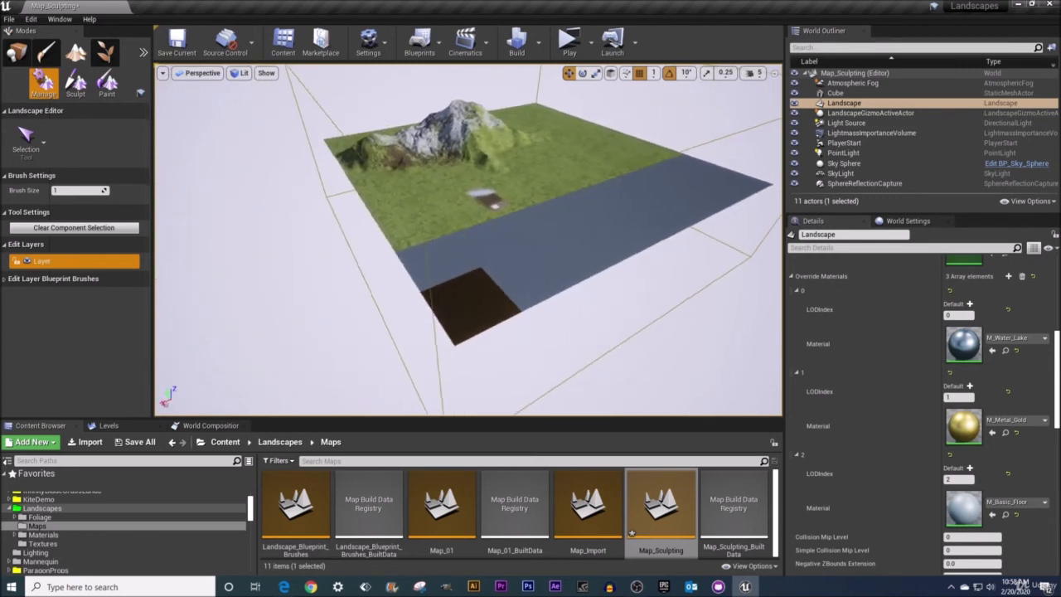
pyautogui.moveTo(634, 159); pyautogui.dragTo(618, 158, button='right')
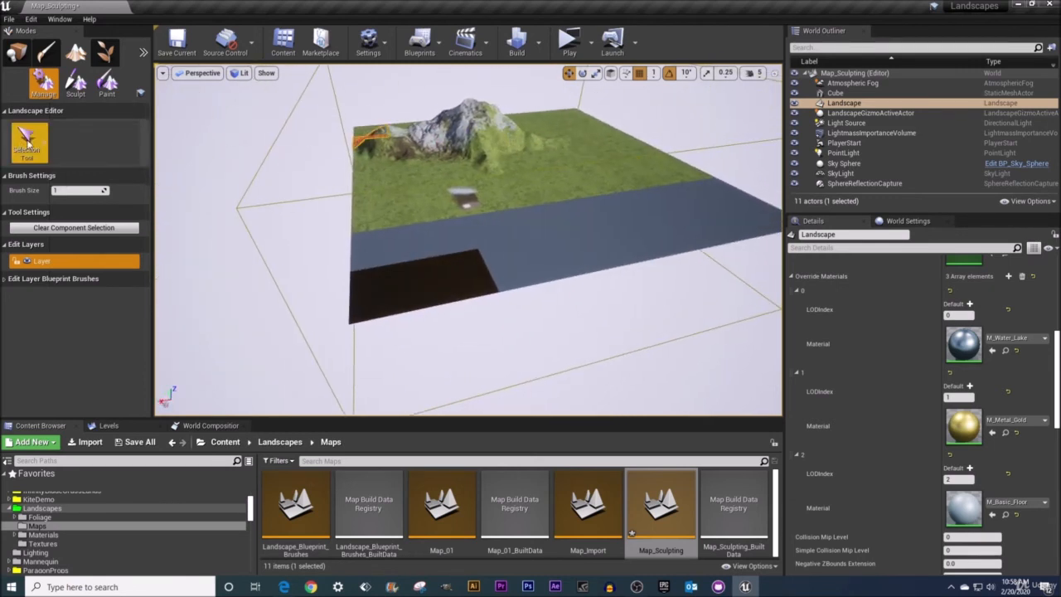
pyautogui.click(386, 239)
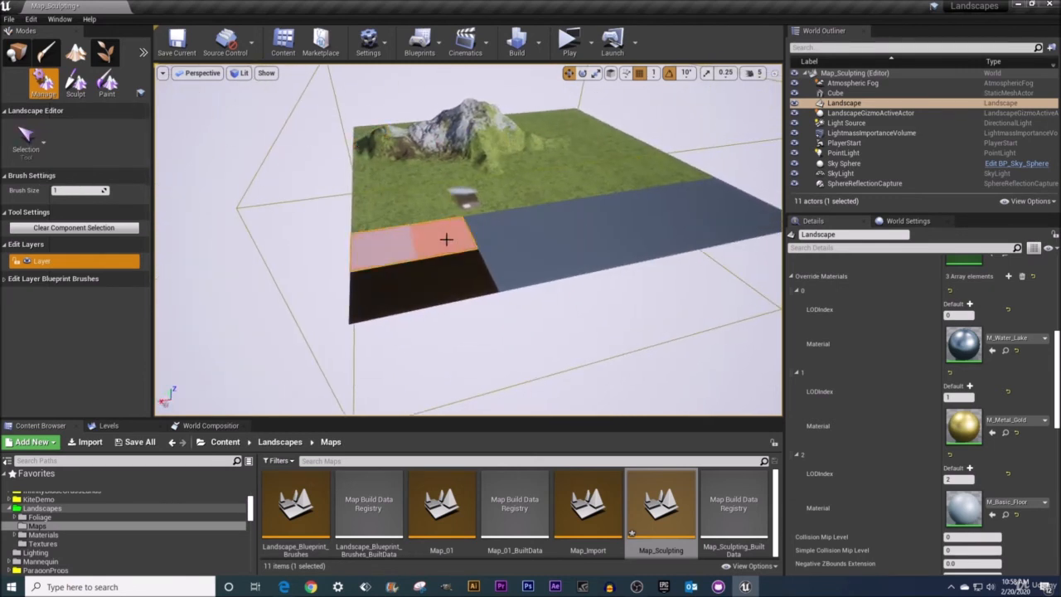
pyautogui.moveTo(446, 239); pyautogui.dragTo(729, 190)
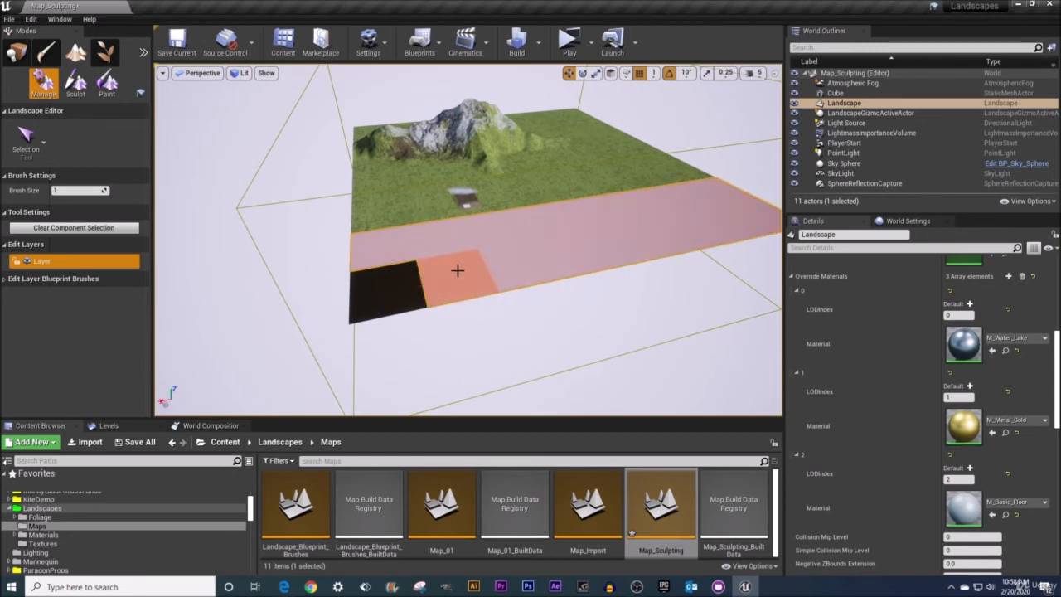
pyautogui.click(457, 270)
pyautogui.moveTo(570, 357); pyautogui.dragTo(622, 352, button='right')
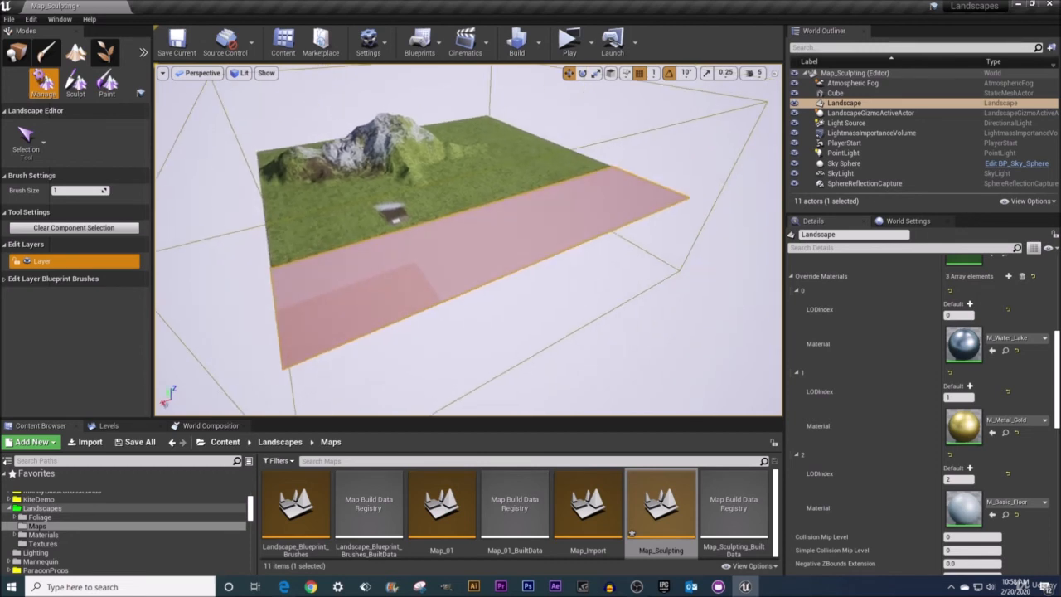
# Set the roll rotation of the selected landscape components to 35°
pyautogui.moveTo(1057, 359); pyautogui.dragTo(1055, 286)
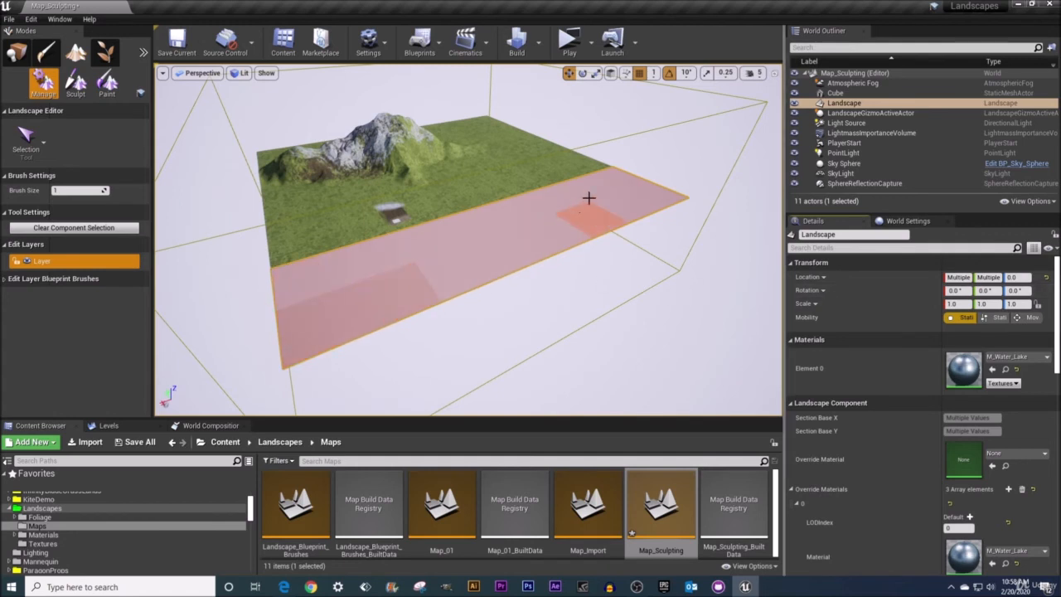
pyautogui.click(955, 291)
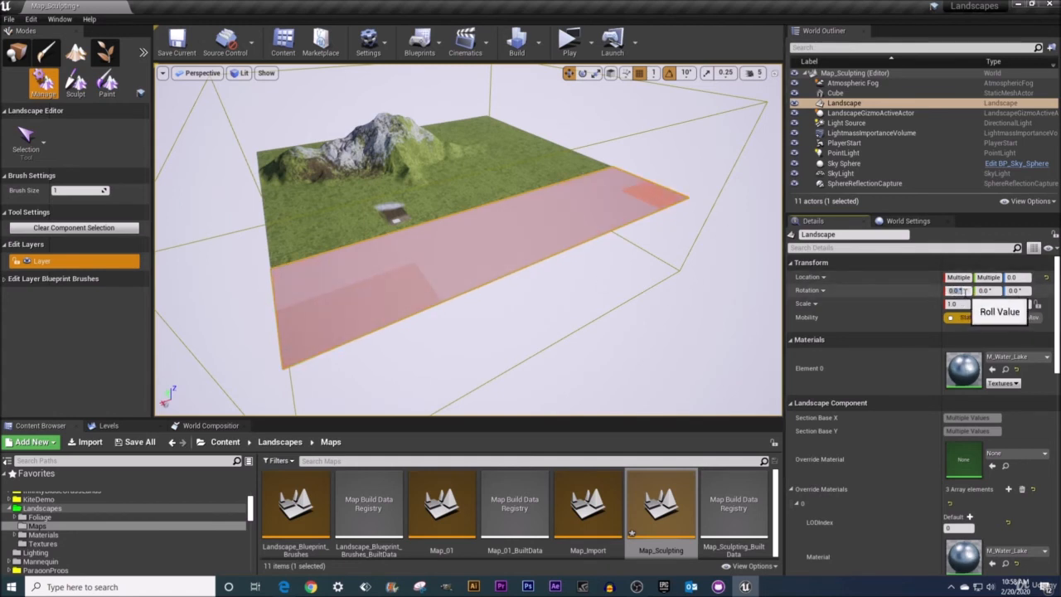
pyautogui.press('Return')
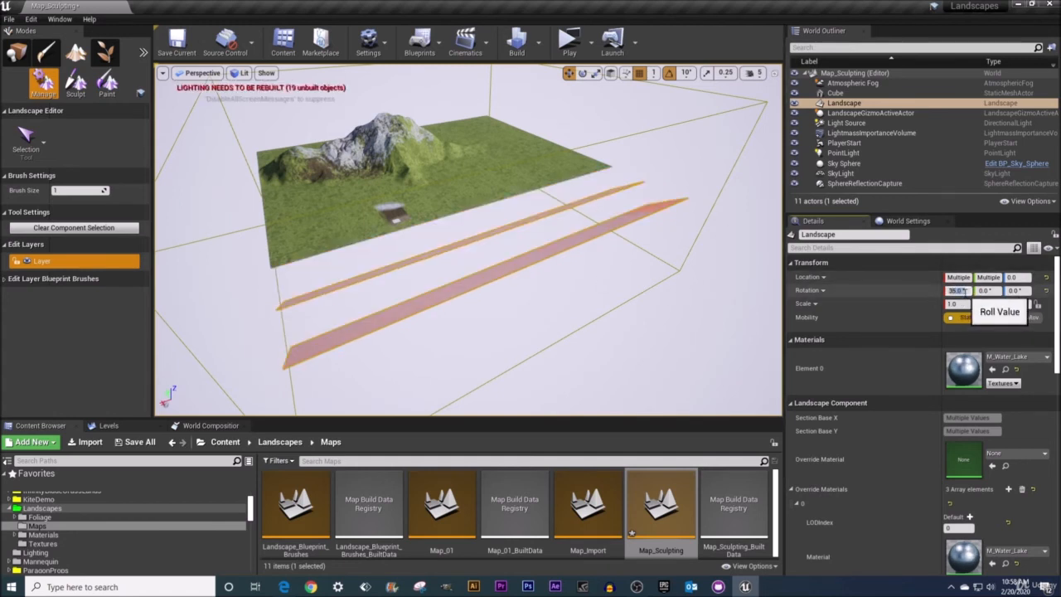
pyautogui.moveTo(568, 289); pyautogui.dragTo(677, 285, button='right')
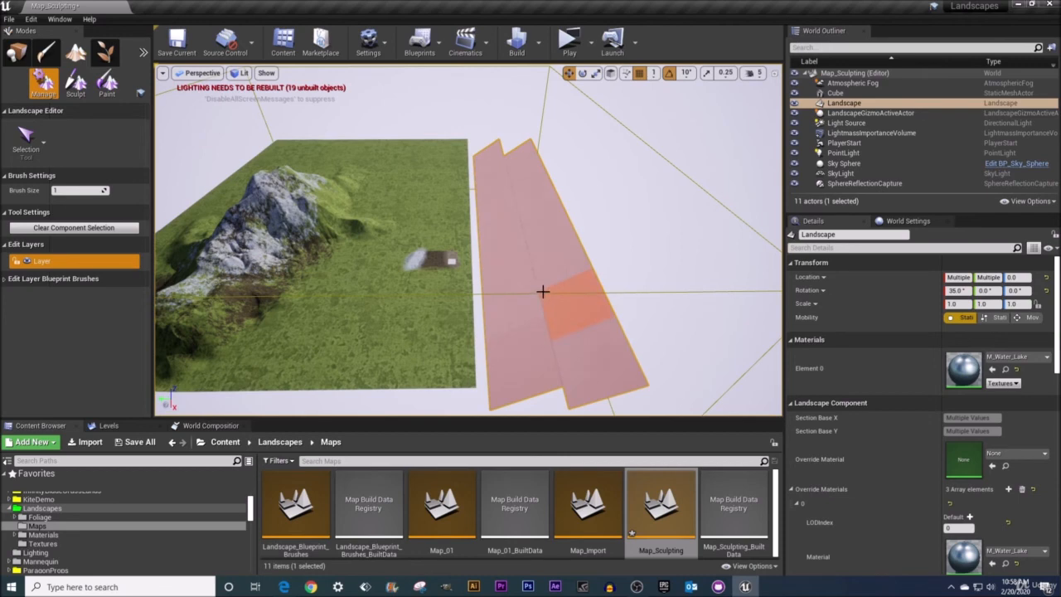
# Sculpt uneven bumps along both rows of tilted landscape components with the Sculpt tool
pyautogui.click(78, 89)
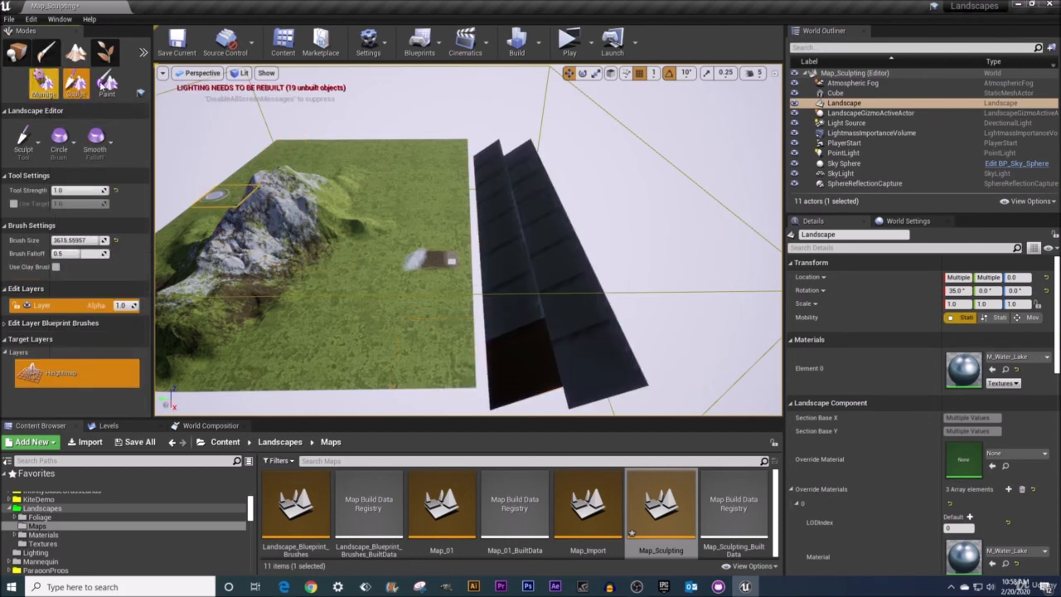
pyautogui.click(25, 146)
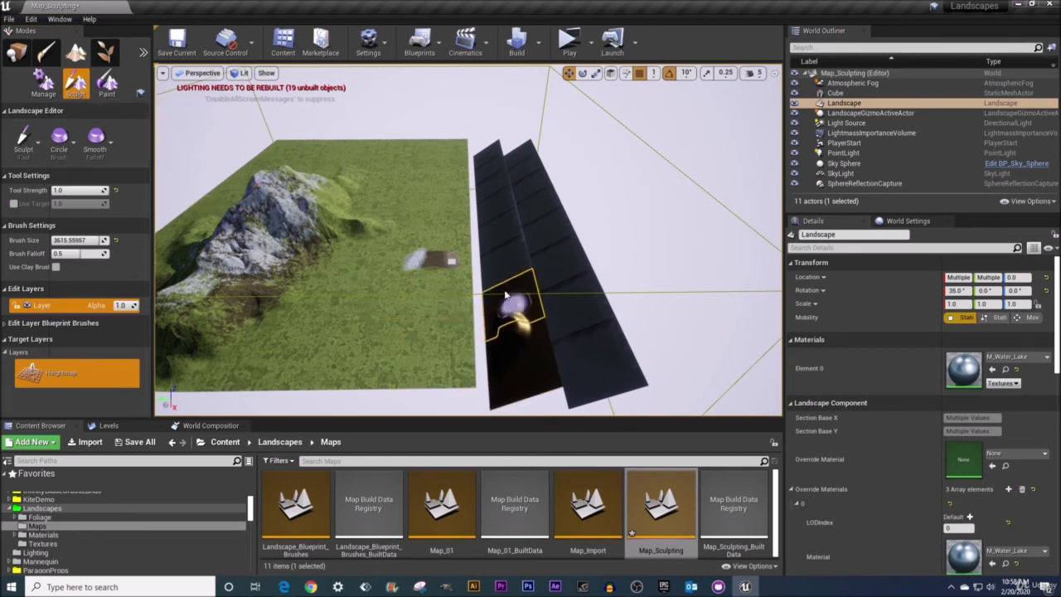
pyautogui.moveTo(507, 307)
pyautogui.mouseDown()
pyautogui.moveTo(511, 240)
pyautogui.moveTo(509, 259)
pyautogui.moveTo(535, 239)
pyautogui.moveTo(554, 303)
pyautogui.moveTo(513, 275)
pyautogui.moveTo(522, 232)
pyautogui.moveTo(514, 199)
pyautogui.moveTo(522, 215)
pyautogui.moveTo(531, 170)
pyautogui.moveTo(507, 173)
pyautogui.moveTo(515, 203)
pyautogui.moveTo(584, 323)
pyautogui.moveTo(541, 358)
pyautogui.moveTo(504, 278)
pyautogui.moveTo(508, 220)
pyautogui.moveTo(542, 256)
pyautogui.moveTo(496, 226)
pyautogui.moveTo(507, 365)
pyautogui.moveTo(520, 381)
pyautogui.moveTo(501, 290)
pyautogui.moveTo(539, 385)
pyautogui.moveTo(580, 357)
pyautogui.moveTo(547, 273)
pyautogui.moveTo(585, 184)
pyautogui.mouseUp()
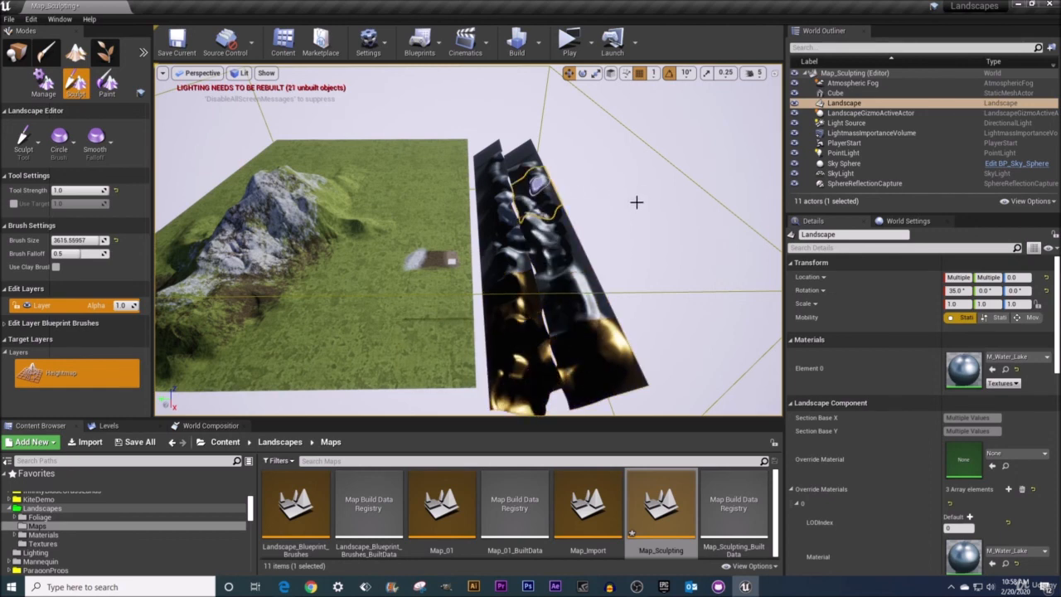
# Look over the sculpted, tilted components from farther away and return to the landscape Manage mode with the Selection tool
pyautogui.moveTo(636, 202); pyautogui.dragTo(563, 214, button='right')
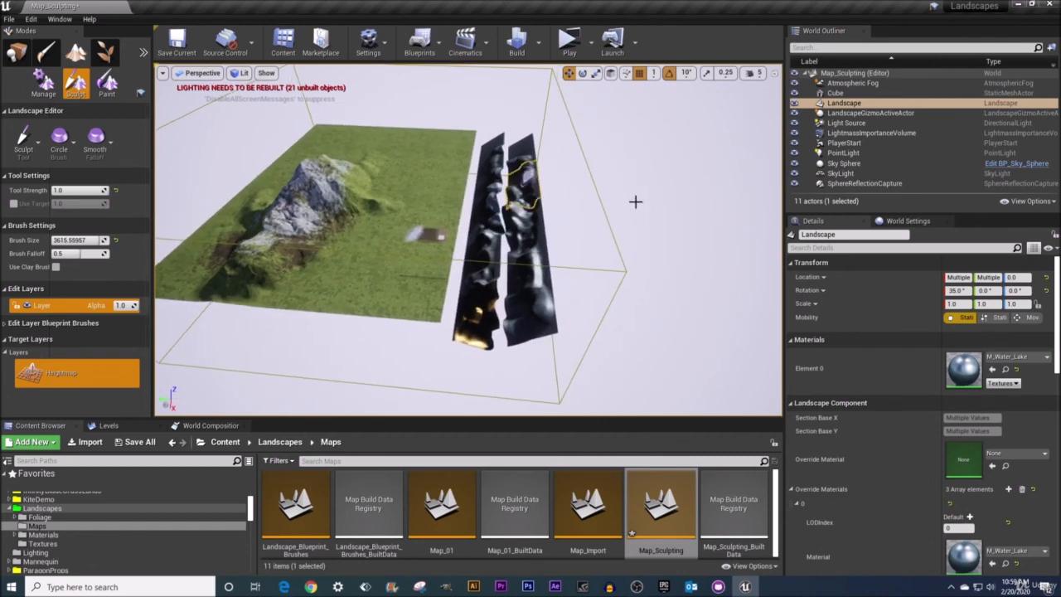
pyautogui.moveTo(634, 201)
pyautogui.mouseDown(button='right')
pyautogui.moveTo(497, 212)
pyautogui.moveTo(503, 195)
pyautogui.mouseUp(button='right')
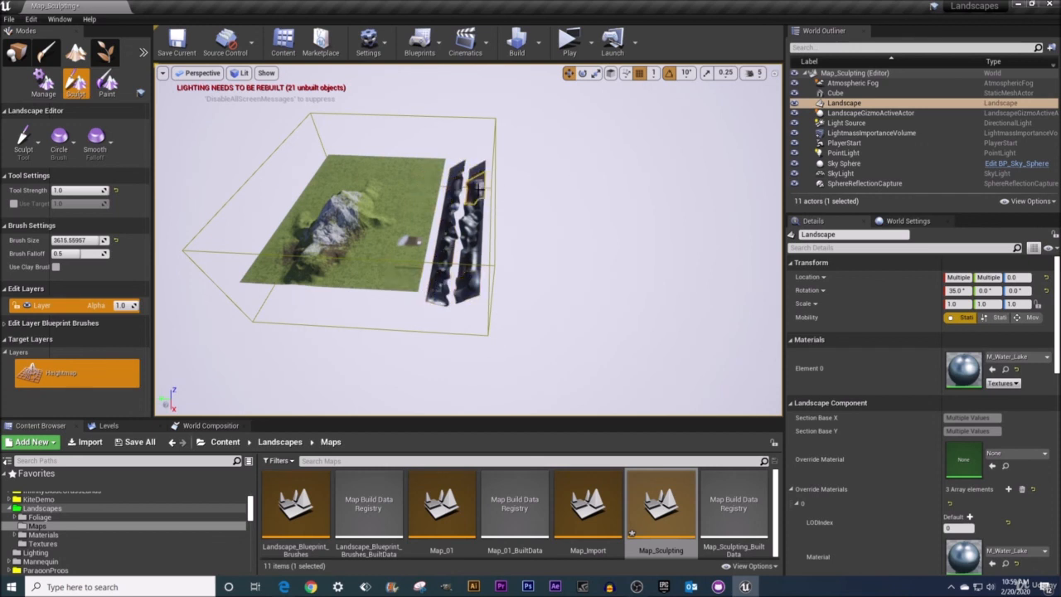
pyautogui.rightClick(525, 227)
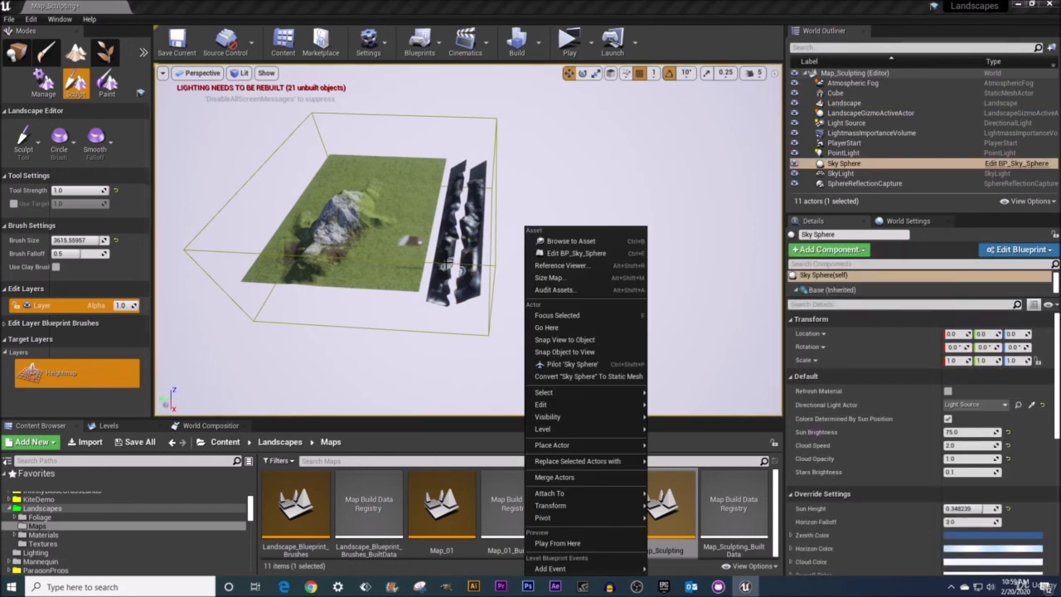
pyautogui.moveTo(479, 276); pyautogui.dragTo(489, 267, button='right')
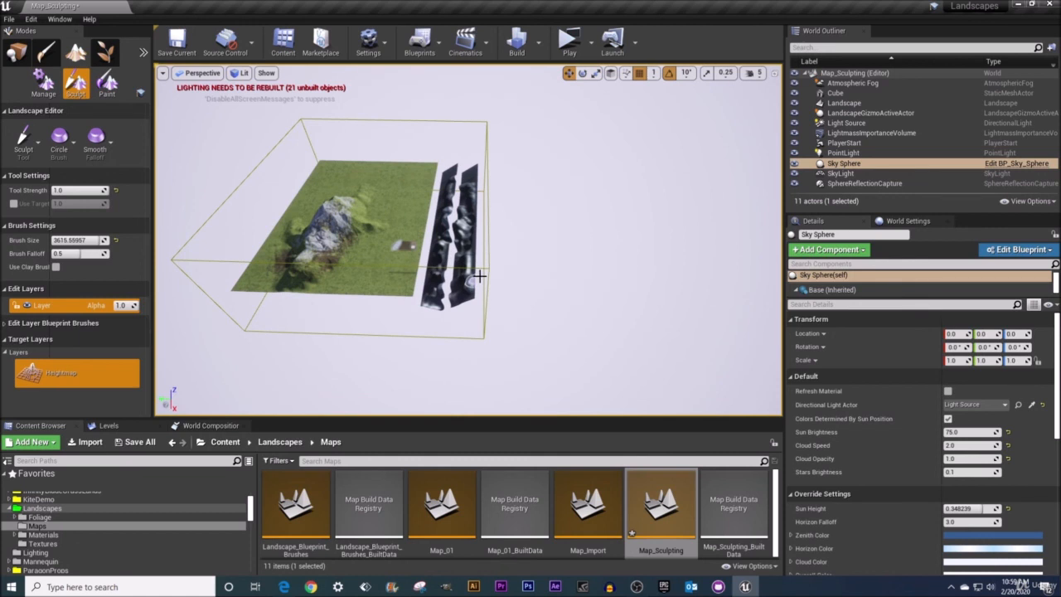
pyautogui.click(43, 83)
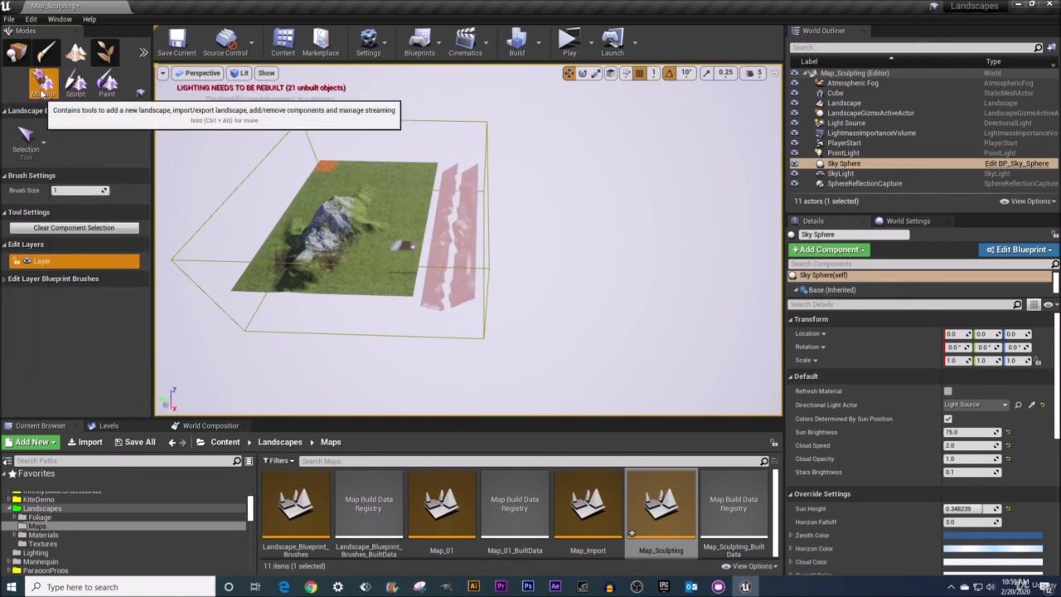